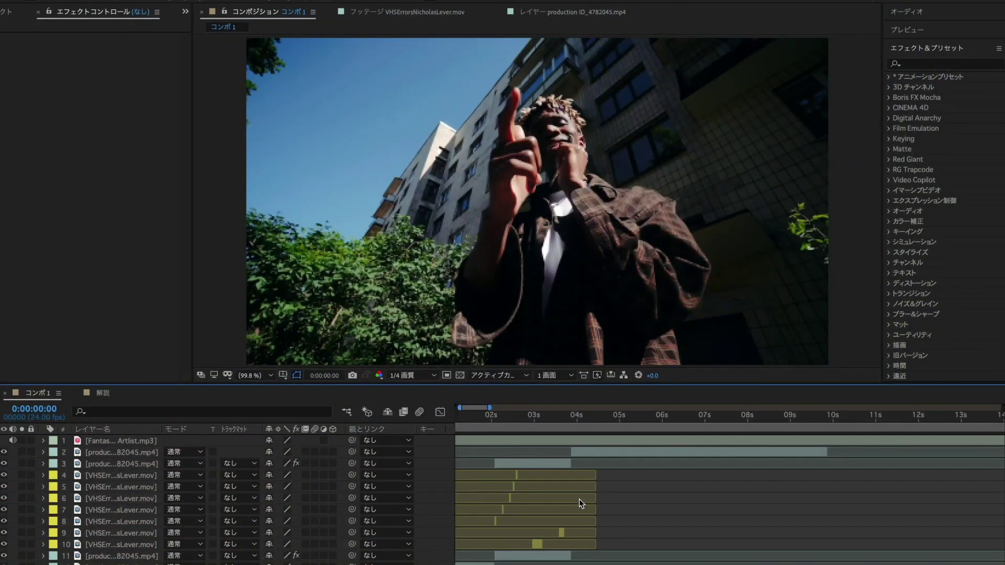
Preview the glitch transition with the VHS noise layers shown, returning to around 3 seconds
scroll(579, 498, left, 2)
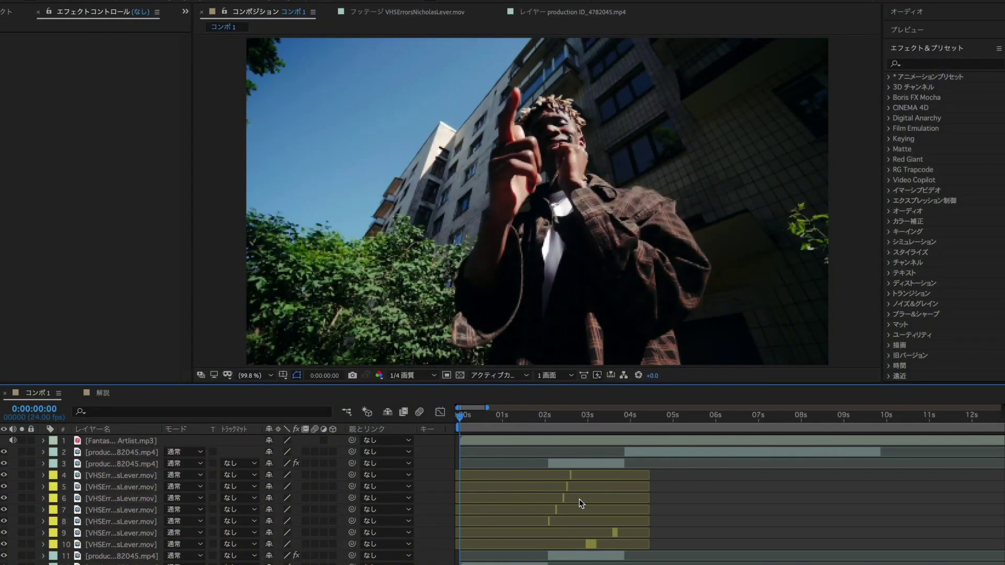
drag(439, 478, 466, 550)
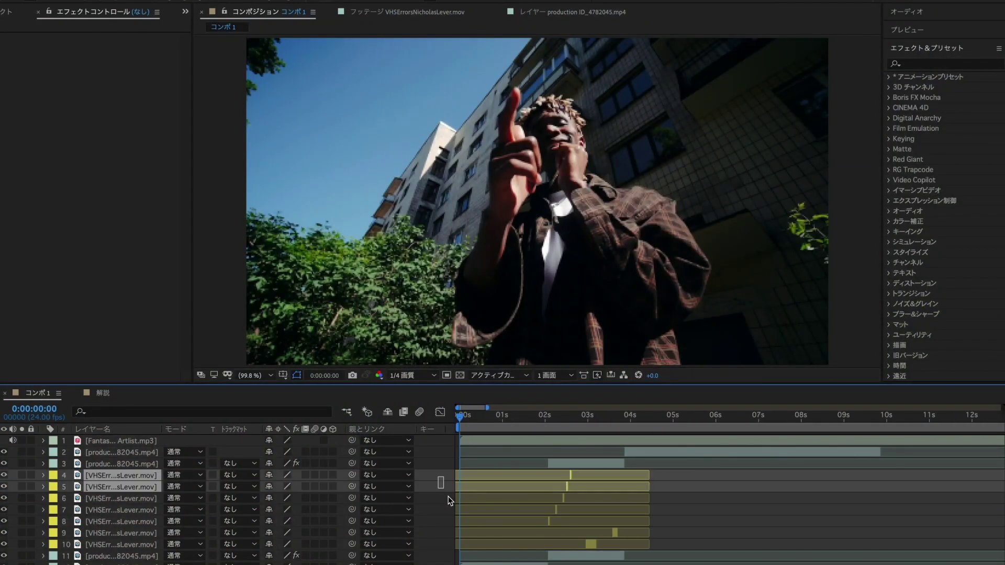
click(704, 521)
key(space)
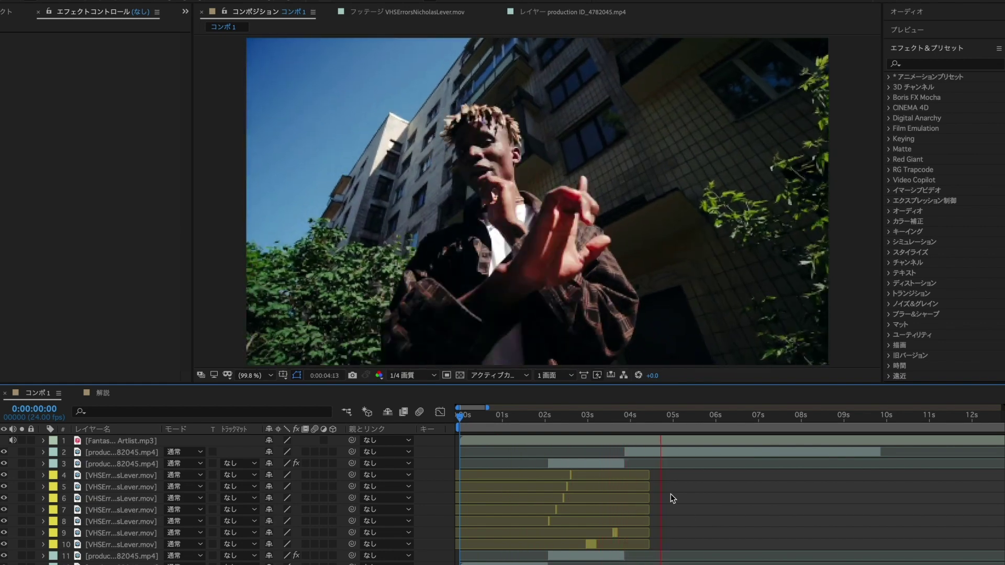
drag(669, 428, 589, 438)
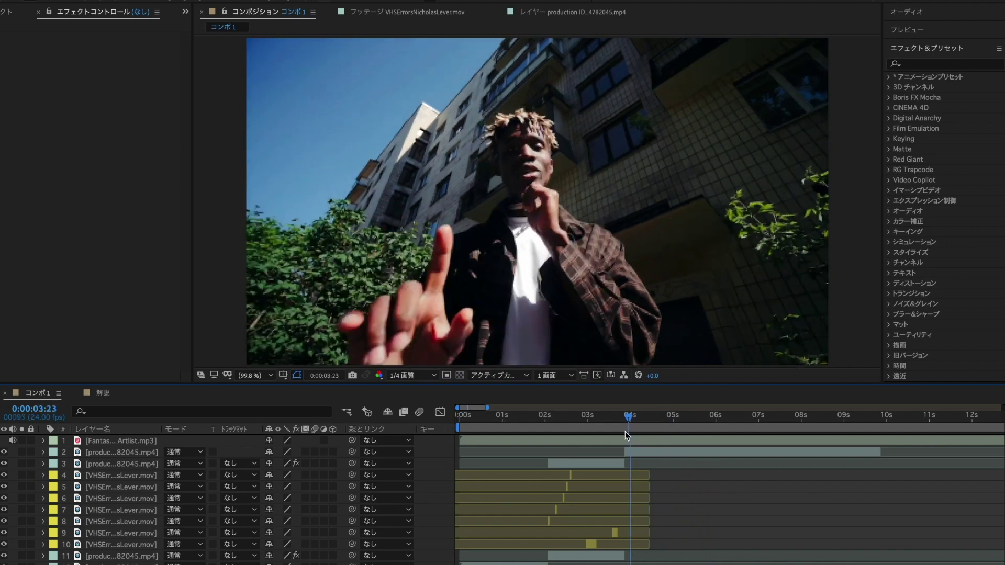
Hide VHS noise layers 4–10, preview the transition through 0:00:03:19, then reshow layers 4–7
drag(456, 482, 455, 547)
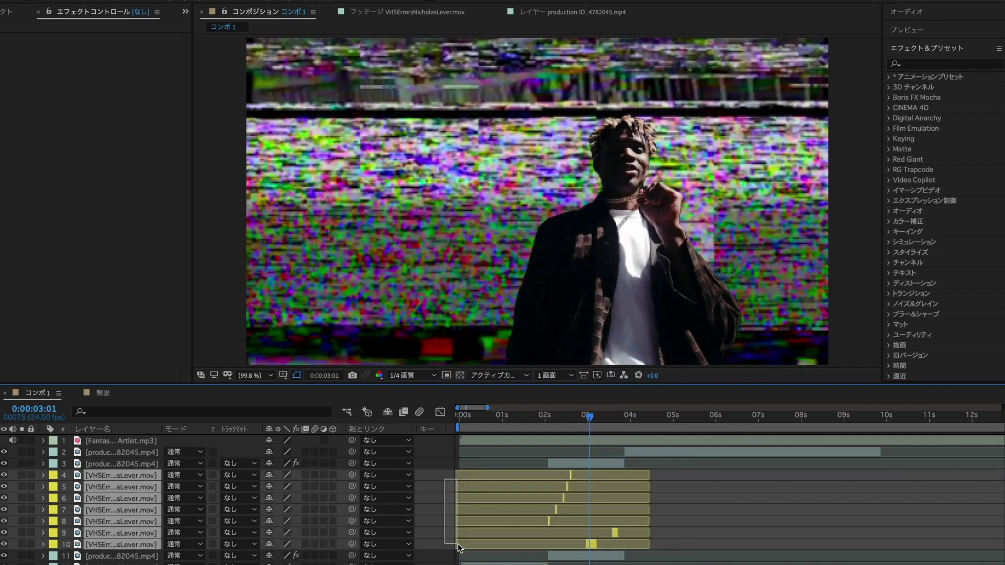
drag(4, 476, 4, 544)
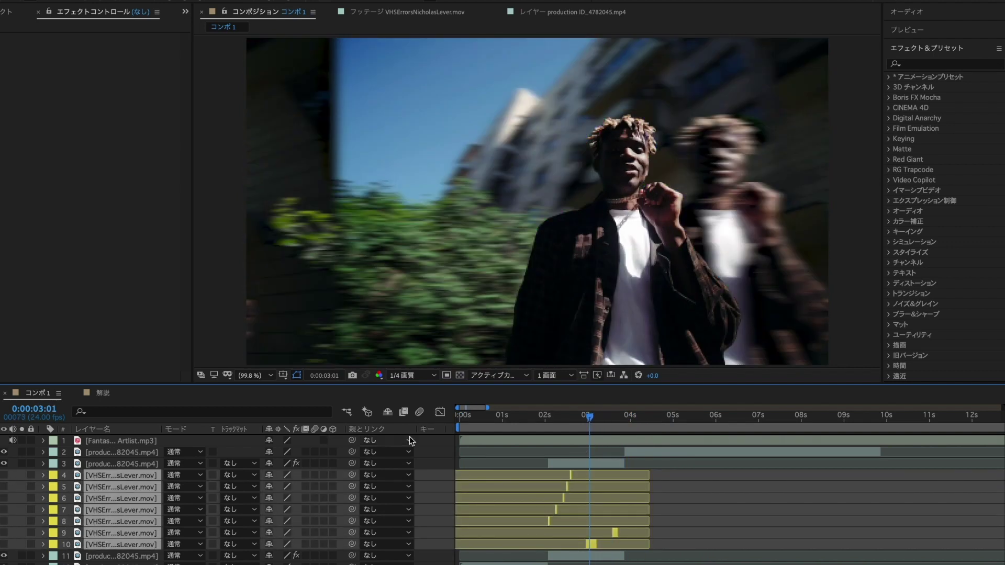
click(528, 425)
key(space)
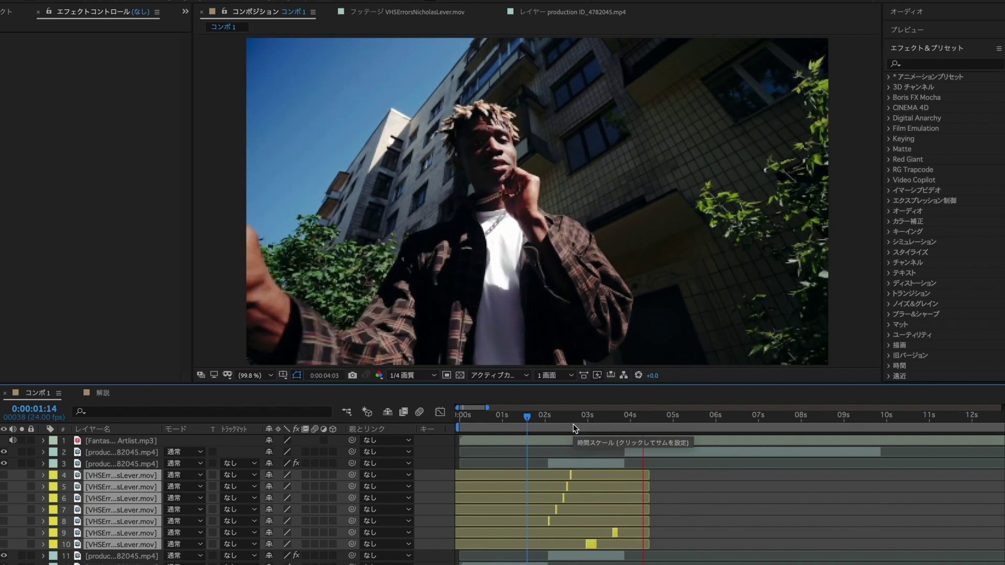
click(558, 418)
drag(559, 422, 622, 429)
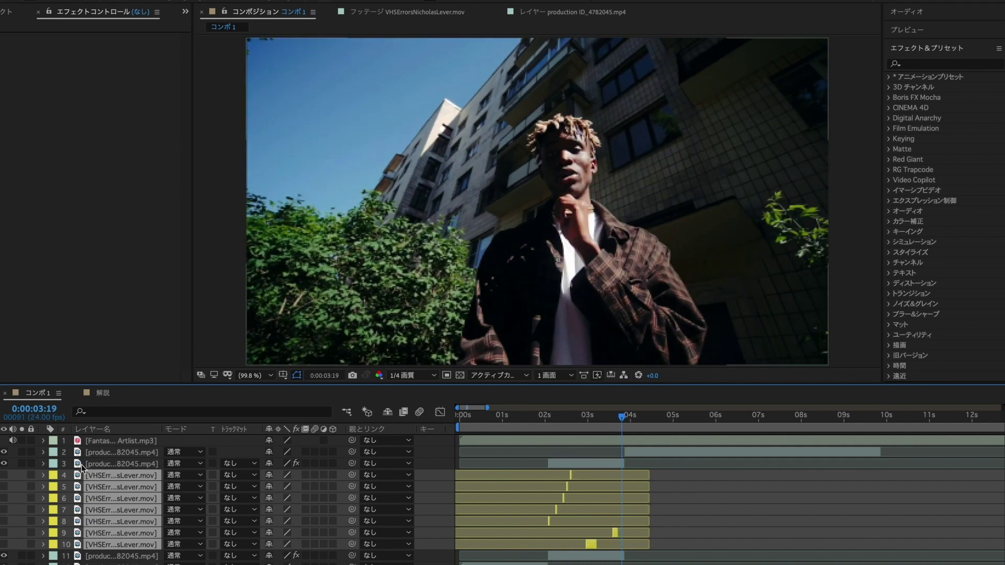
drag(4, 509, 3, 476)
In 解説, scrub to where the second clip begins at 0:00:02:02 and select that layer
click(103, 393)
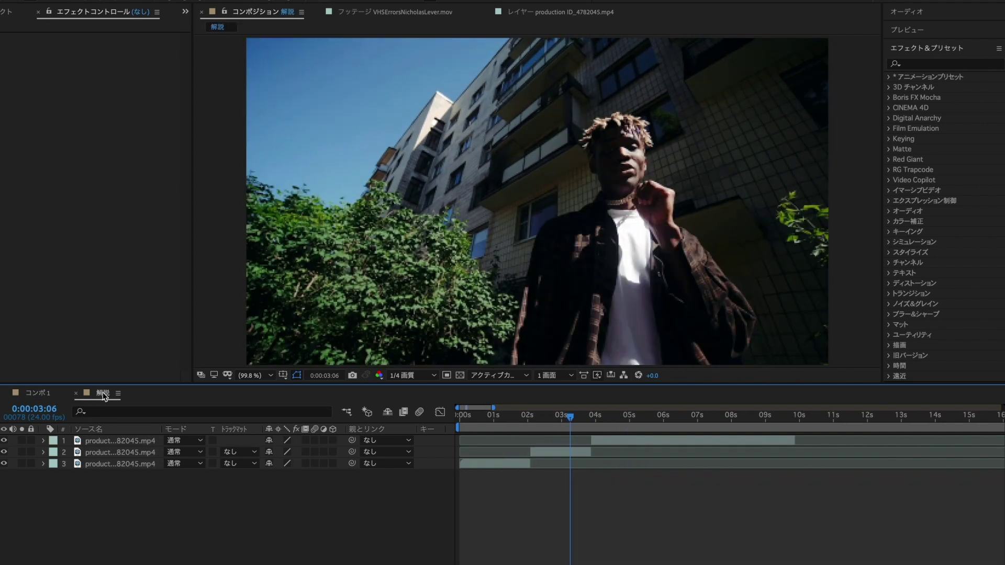
drag(564, 425, 569, 423)
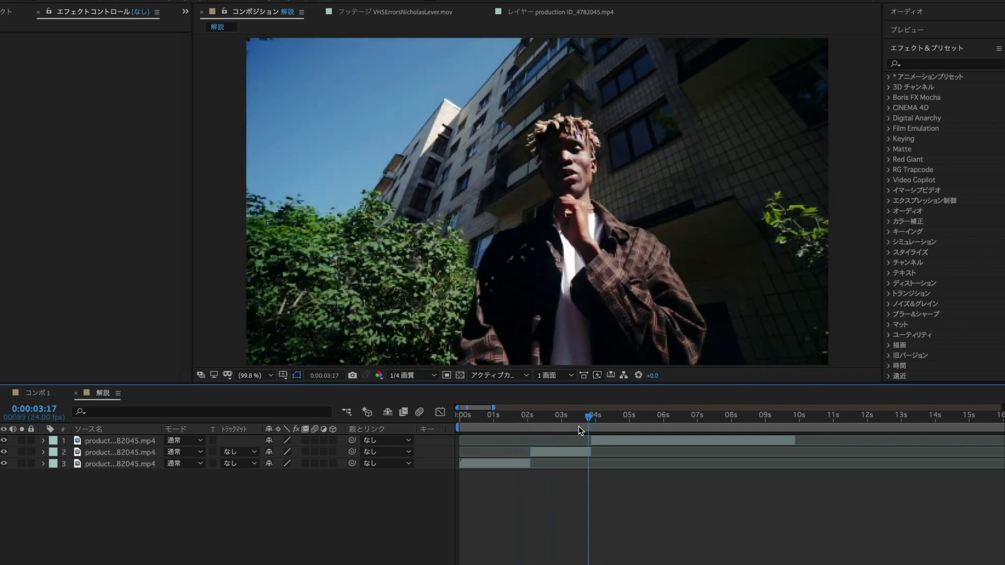
drag(569, 423, 530, 424)
click(561, 454)
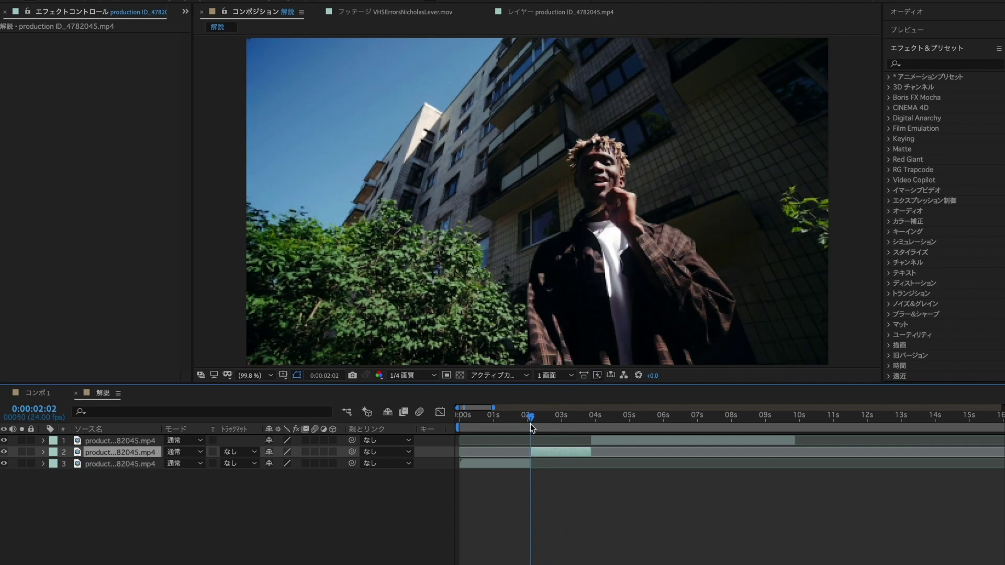
Open the second clip in the Layer panel and Roto Brush the man's shirt, face, hair and jacket
double_click(531, 452)
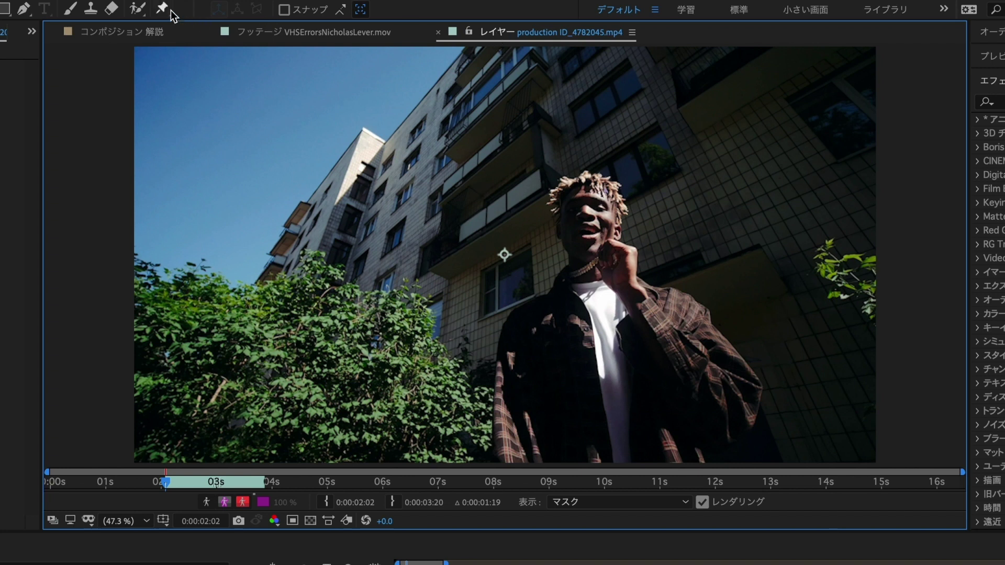
click(137, 9)
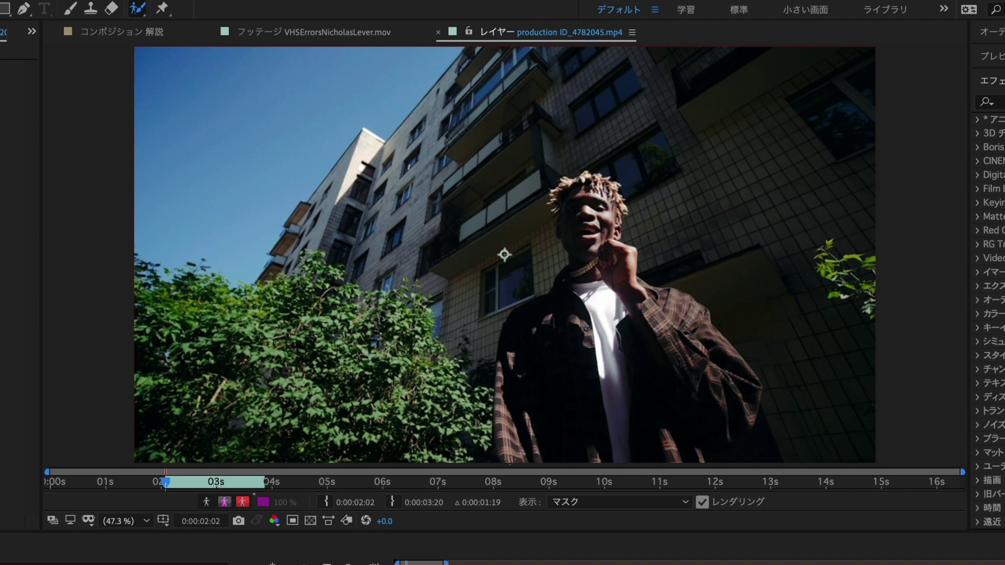
drag(513, 434, 508, 396)
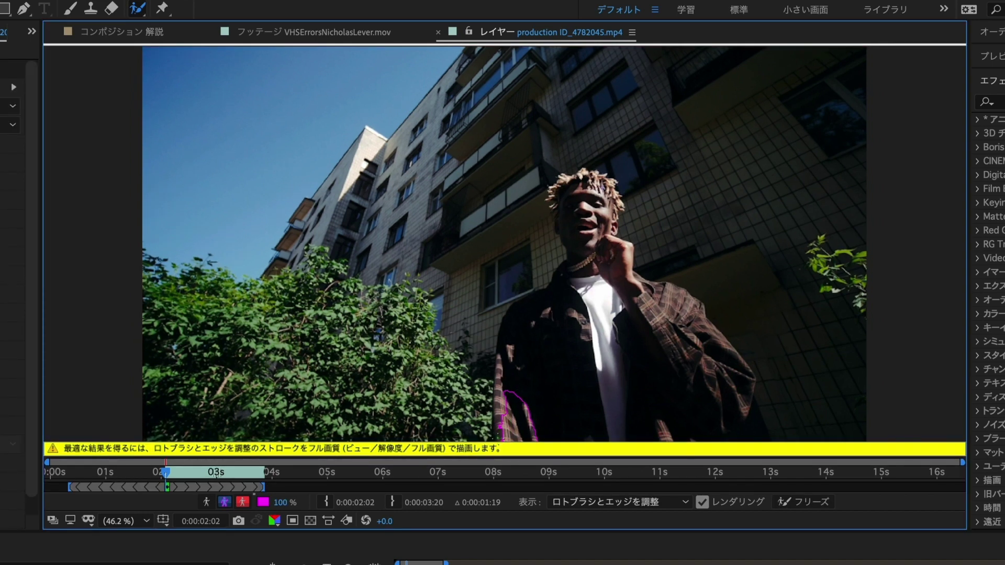
drag(498, 438, 568, 286)
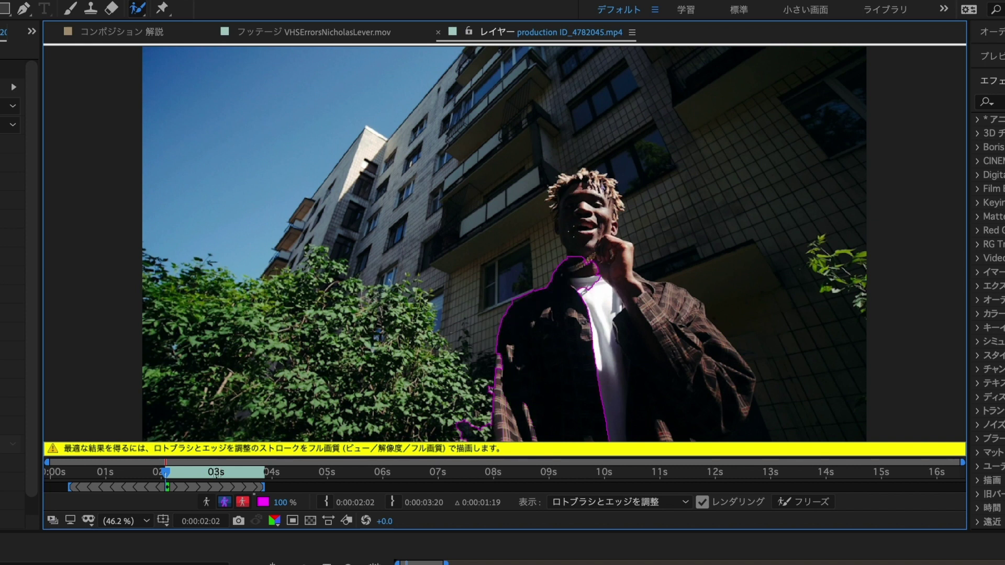
drag(573, 232, 600, 256)
drag(636, 281, 704, 448)
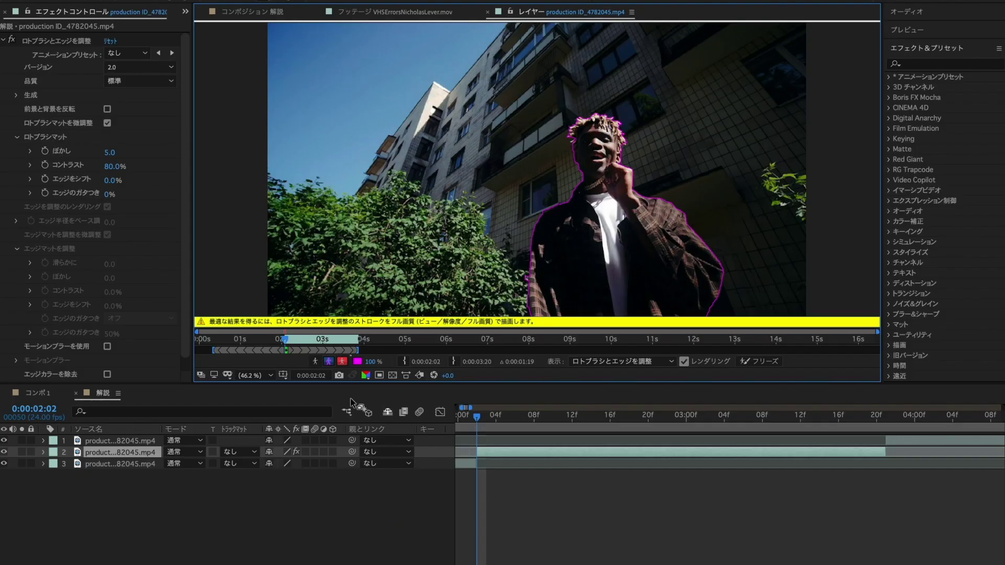
Start the roto span at 0:00:02:02 and propagate the matte forward frame by frame to 0:00:02:12
drag(214, 351, 281, 358)
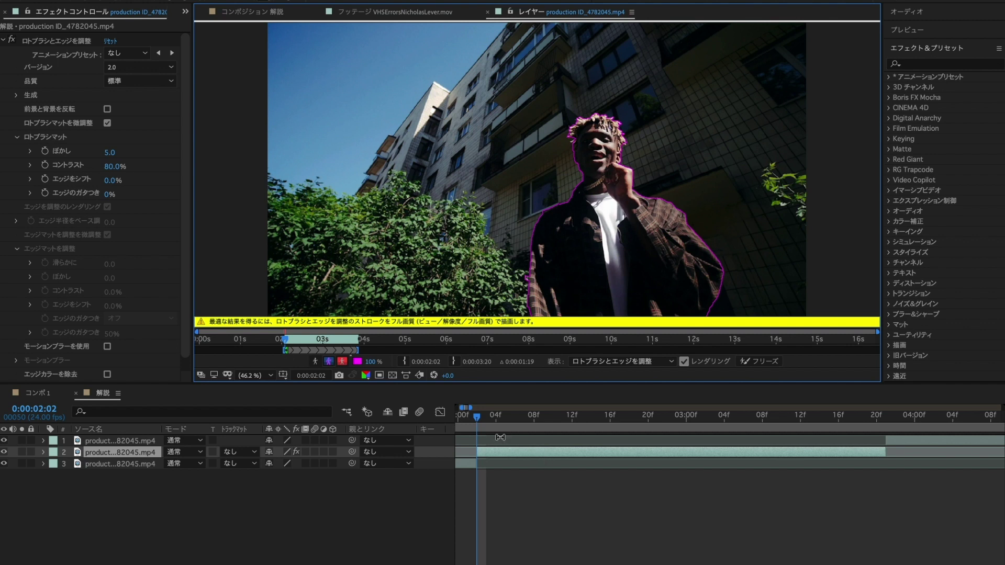
scroll(491, 481, up, 2)
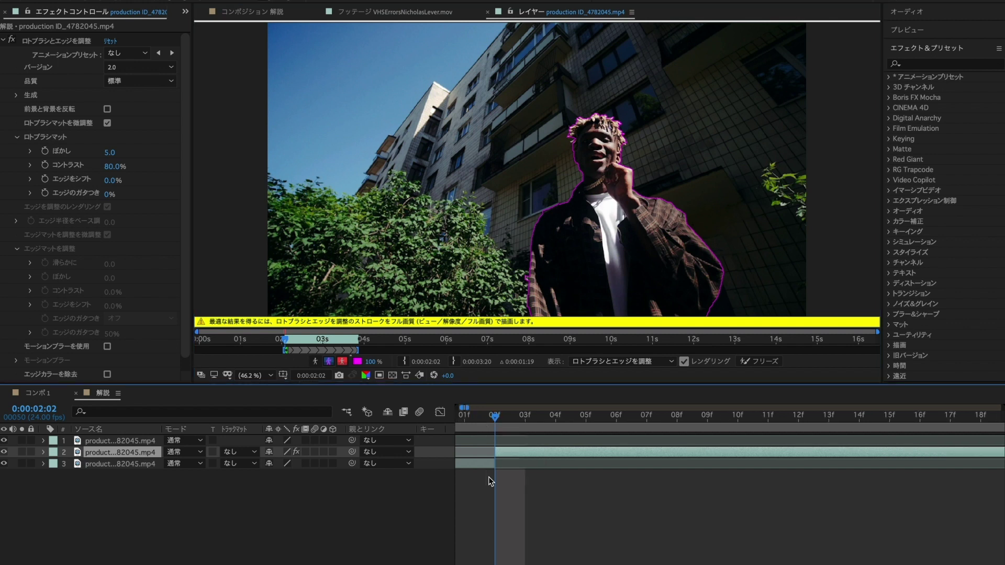
drag(506, 417, 526, 422)
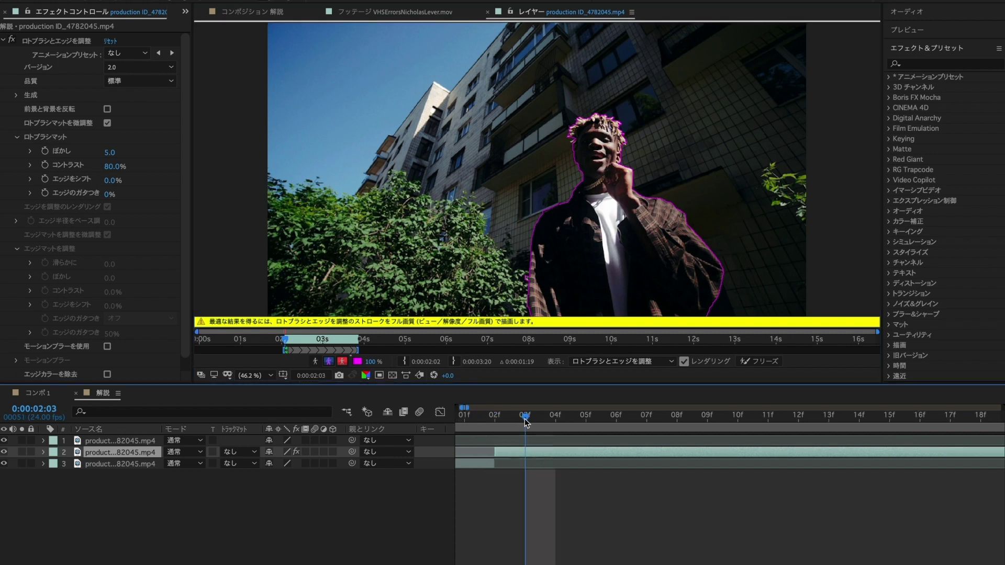
click(555, 422)
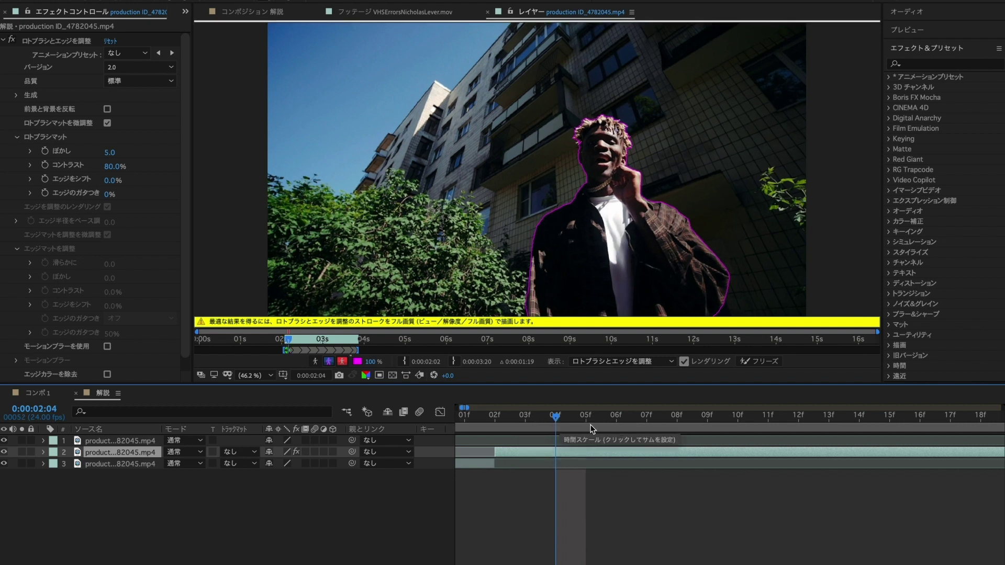
click(620, 423)
scroll(641, 441, right, 2)
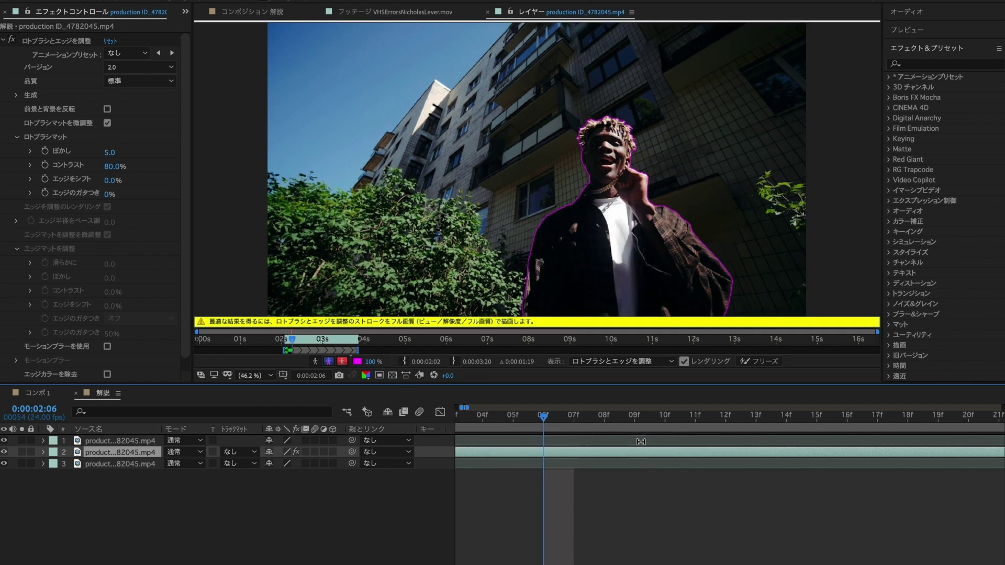
scroll(606, 420, right, 2)
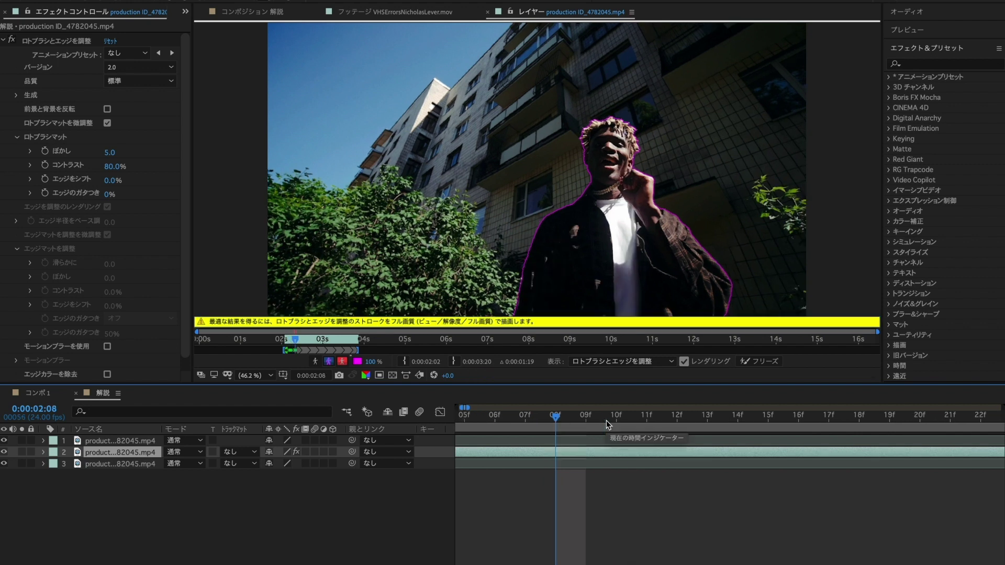
click(618, 422)
scroll(628, 437, right, 2)
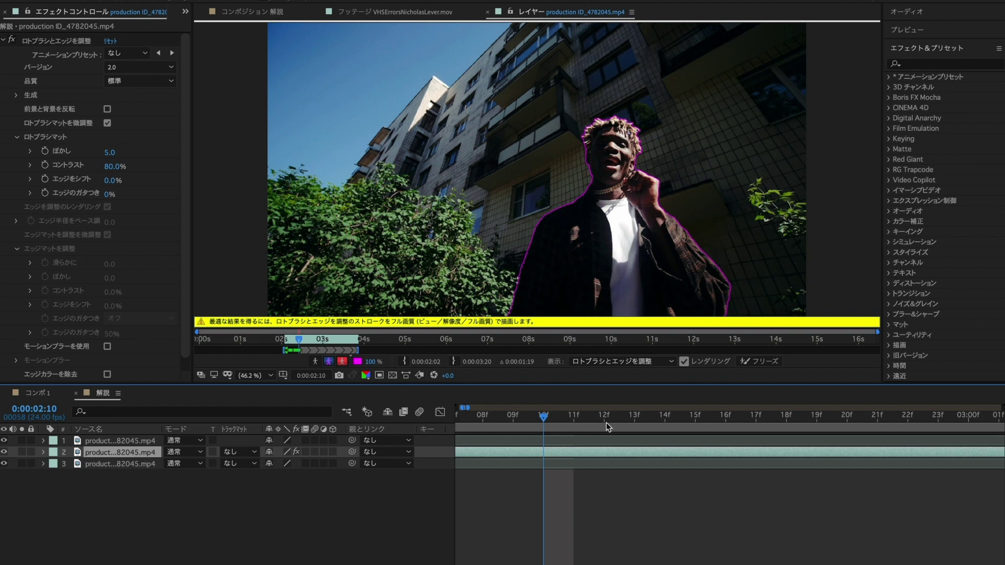
click(606, 422)
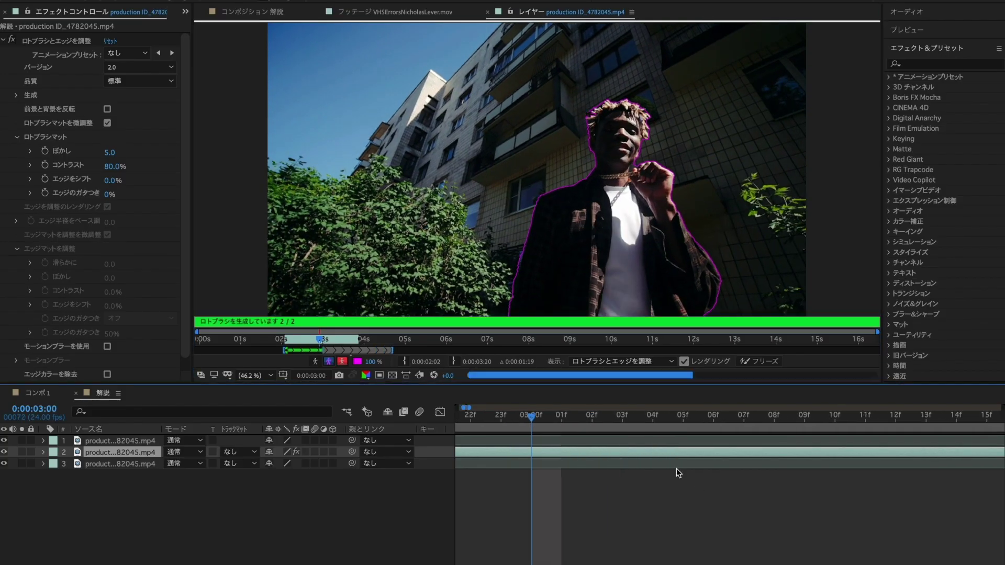
Propagate the matte to 0:00:03:18, set its ぼかし feather to 15, trim the span and freeze it
click(618, 417)
drag(618, 417, 757, 420)
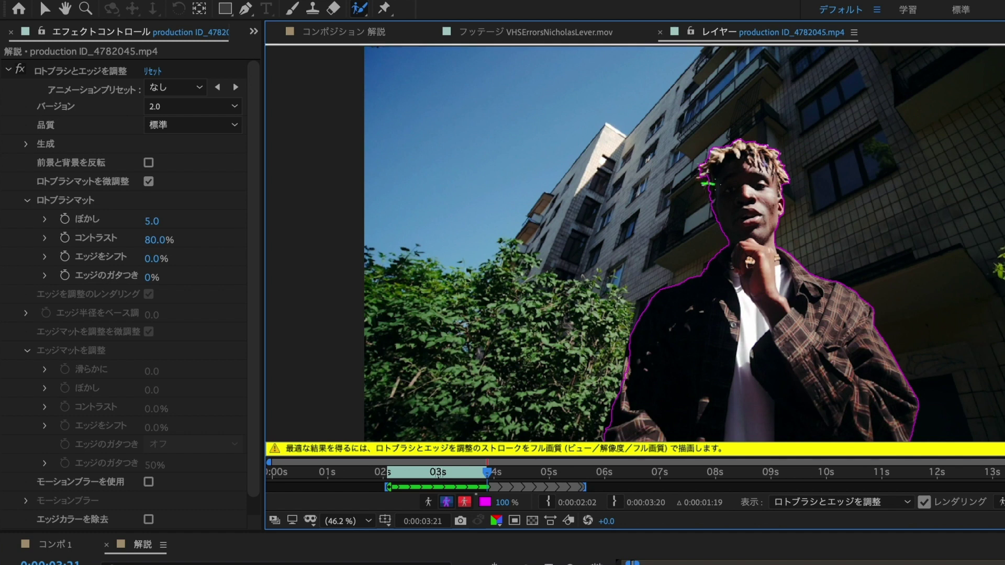
click(156, 221)
text(15)
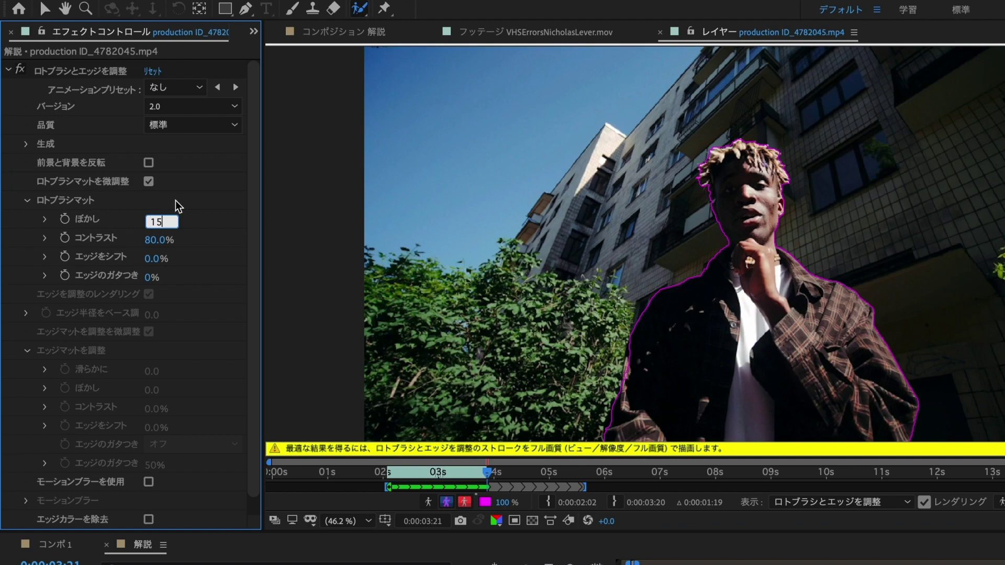
key(Return)
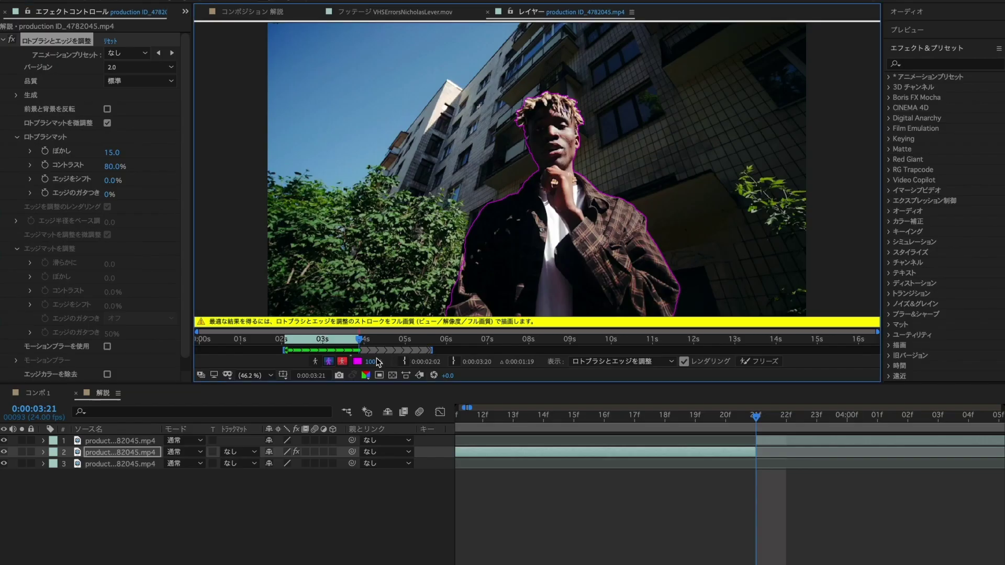
drag(431, 350, 361, 349)
click(757, 362)
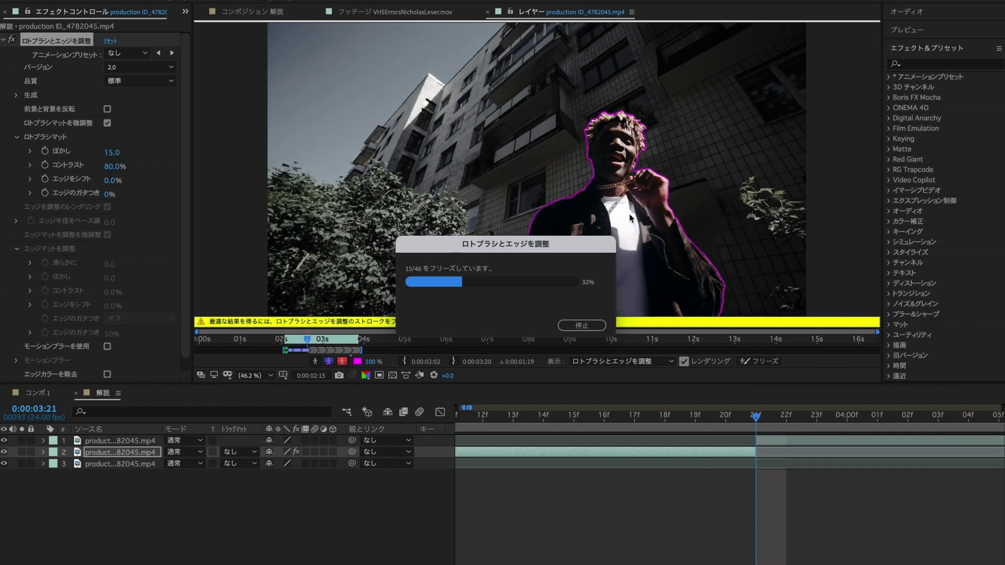
Back in the composition at 3:14, duplicate the cut-out subject layer
click(261, 13)
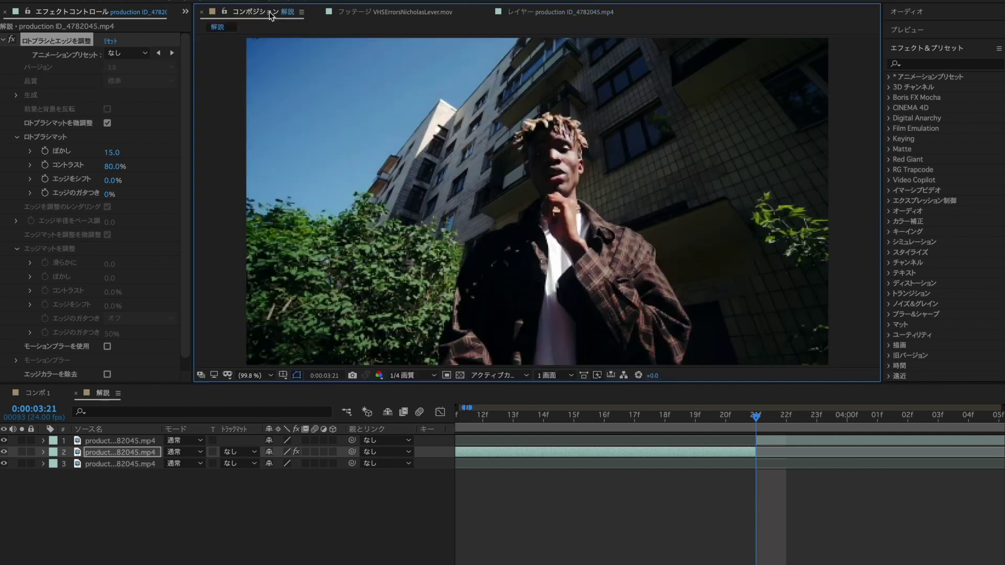
click(538, 416)
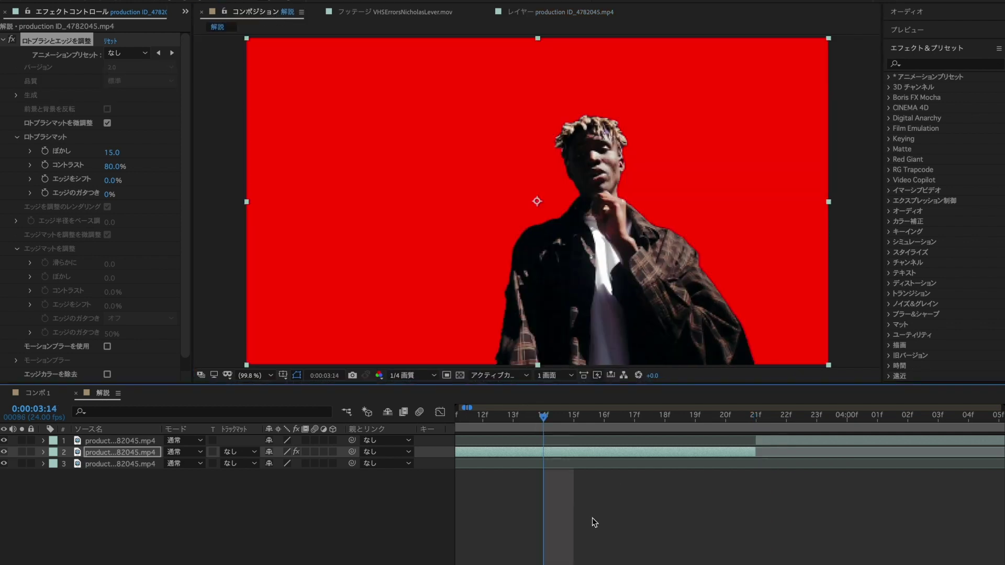
scroll(592, 517, down, 3)
scroll(592, 517, down, 3)
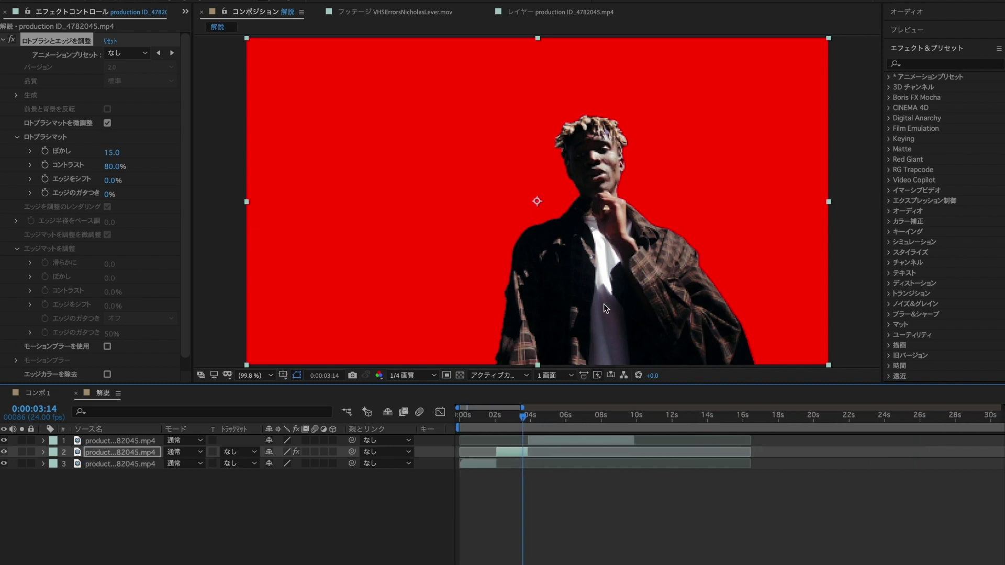
click(513, 452)
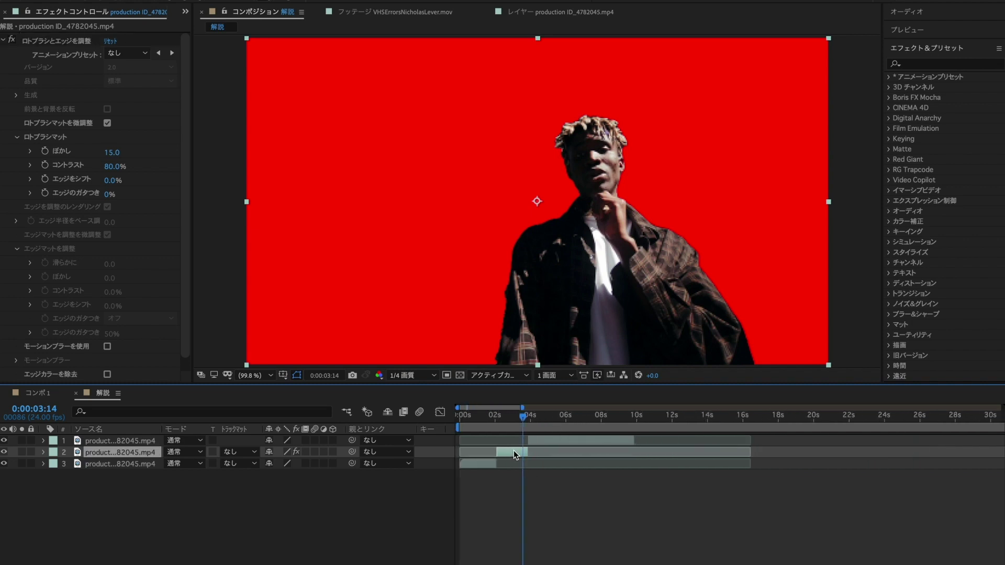
key(ctrl+d)
Delete Roto Brush & Refine Edge from the duplicate and toggle its visibility to check the cut-out
click(514, 461)
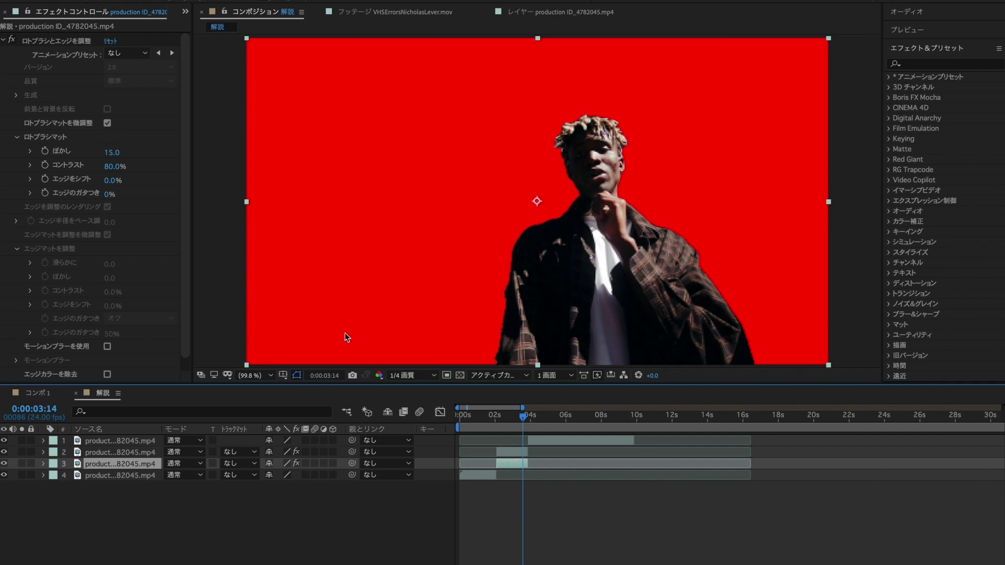
click(61, 41)
key(Delete)
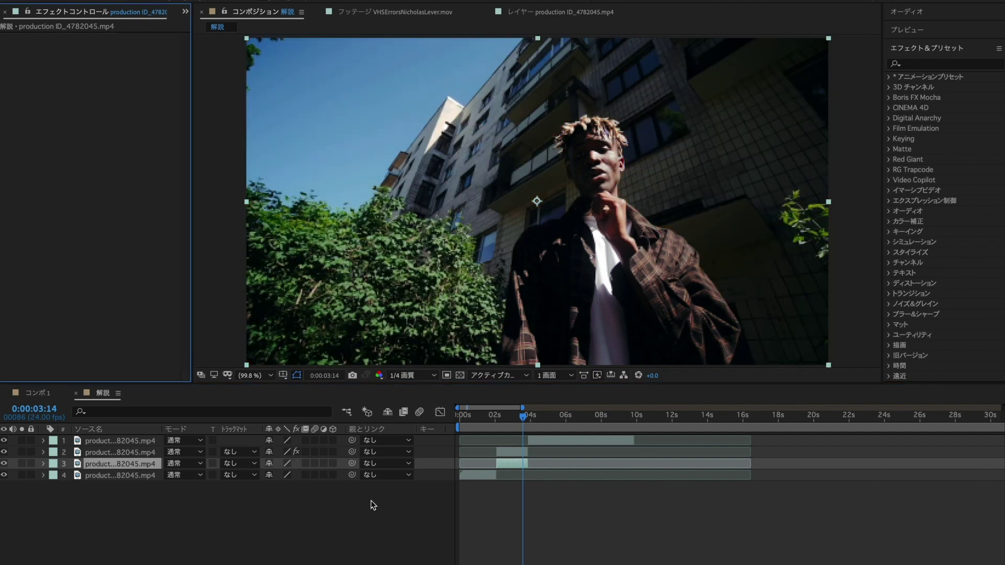
click(391, 545)
click(504, 451)
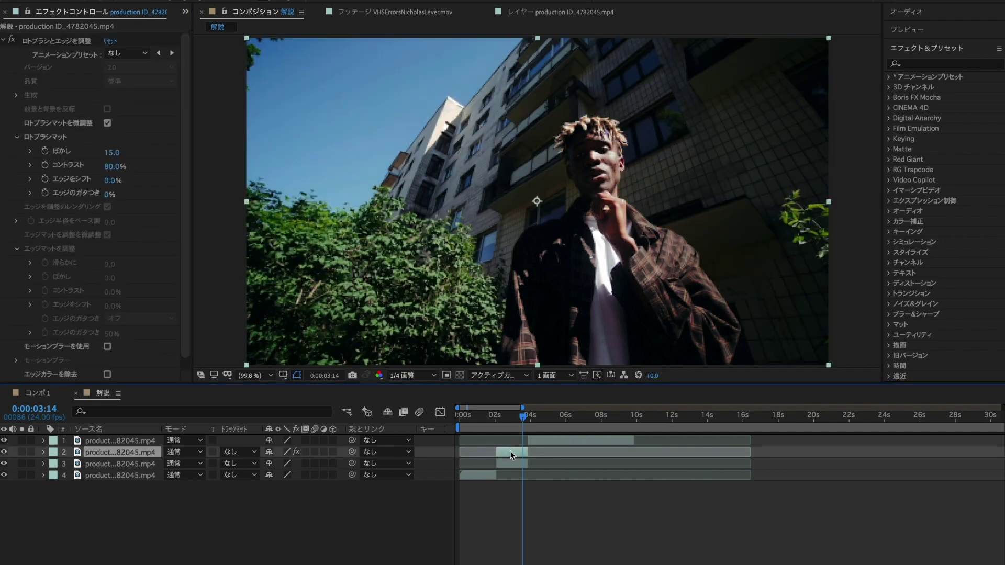
click(4, 464)
click(4, 464)
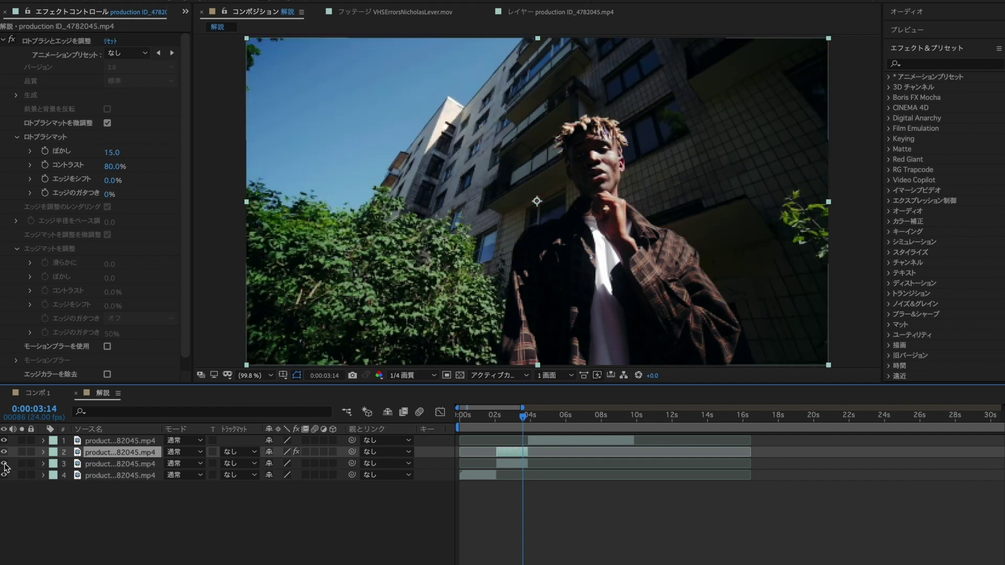
Zoom the timeline in, move to about 2:08, and select the full-footage copy layer
click(364, 513)
key(equal)
key(equal)
key(equal)
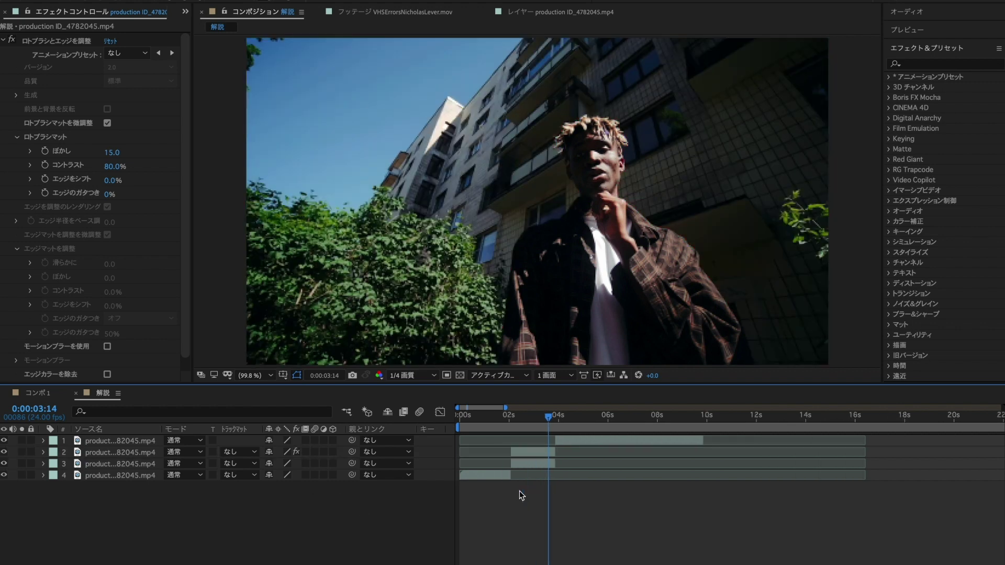
drag(595, 428, 601, 428)
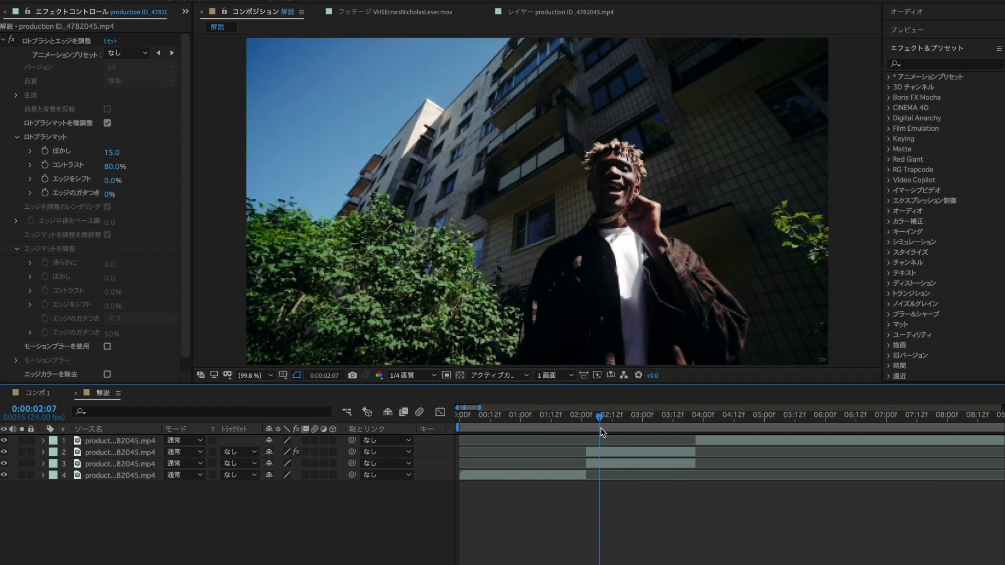
click(608, 464)
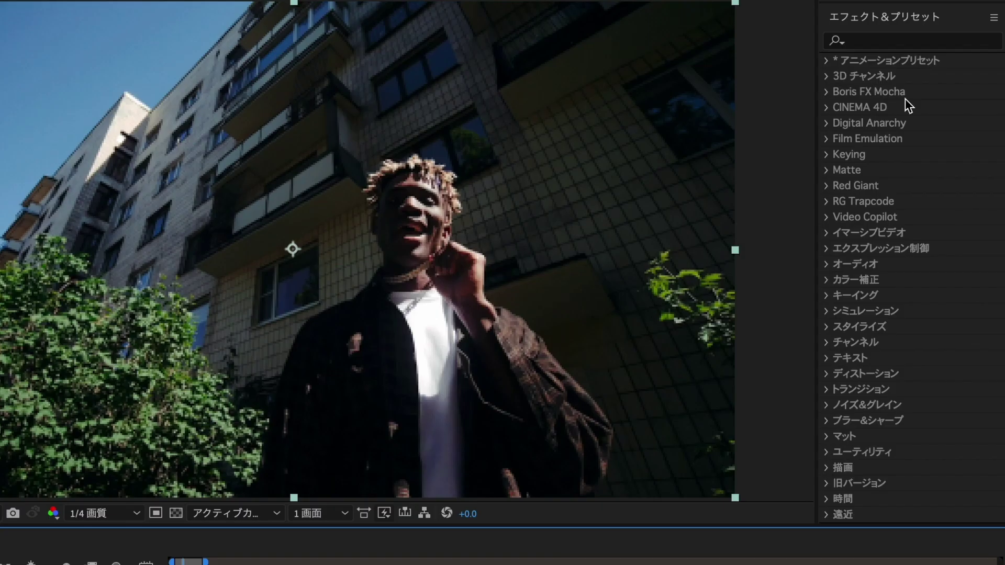
Search Effects & Presets for オフセット and apply it to the full-footage copy
click(909, 39)
text(オフセt)
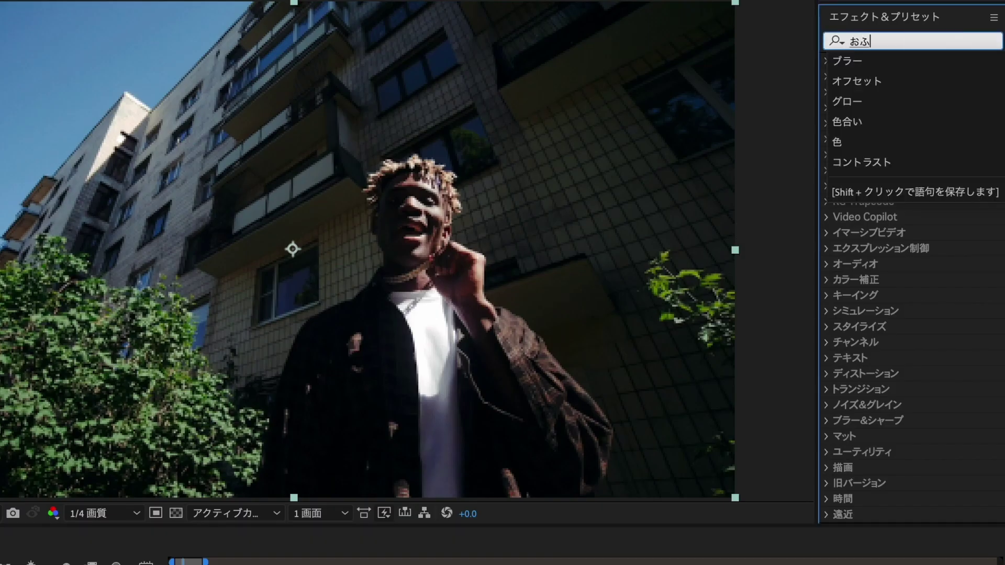
text(to)
key(space)
key(Return)
mouse_move(913, 85)
mouse_down()
mouse_move(584, 467)
mouse_move(605, 462)
mouse_up()
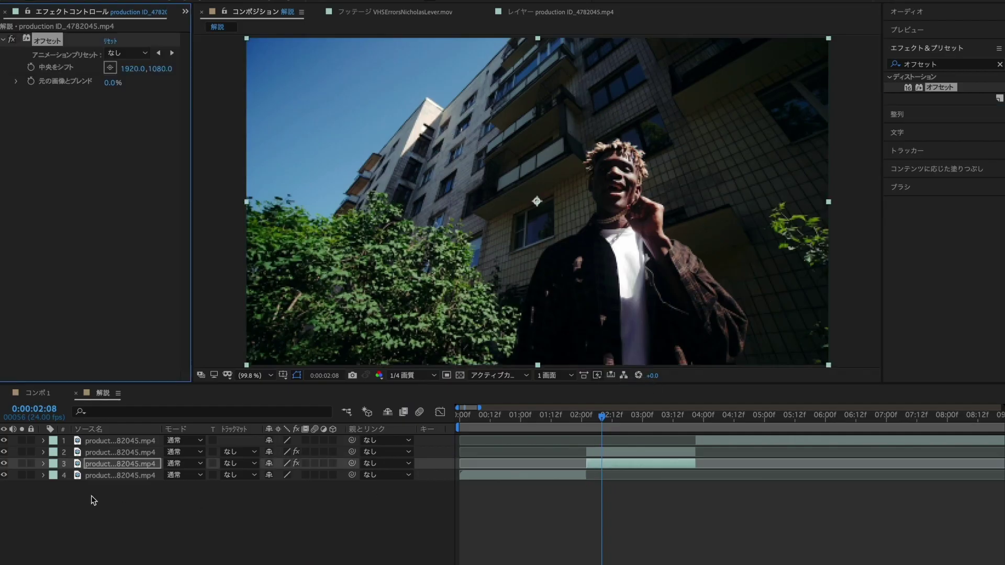
Set a Shift Center keyframe on the Offset effect at 2:08 (1920)
click(44, 464)
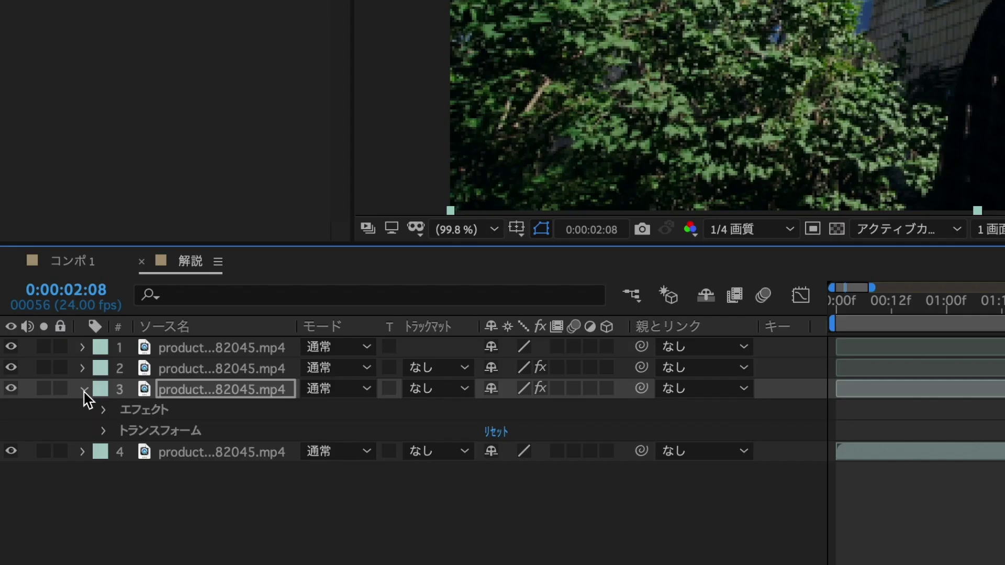
click(104, 410)
click(127, 431)
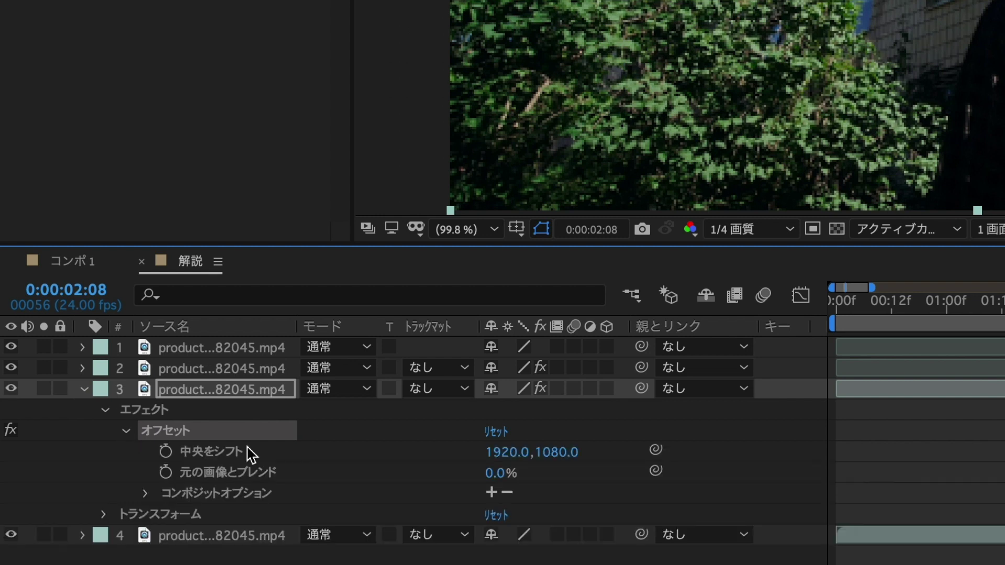
click(165, 451)
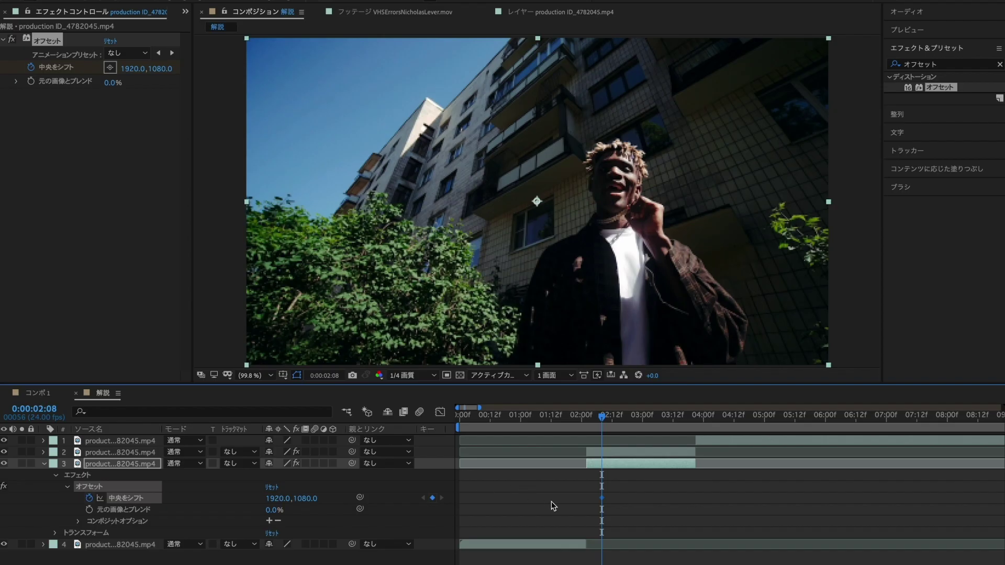
click(551, 501)
At 3:04, raise the horizontal Shift Center value to 13440
drag(601, 418, 652, 416)
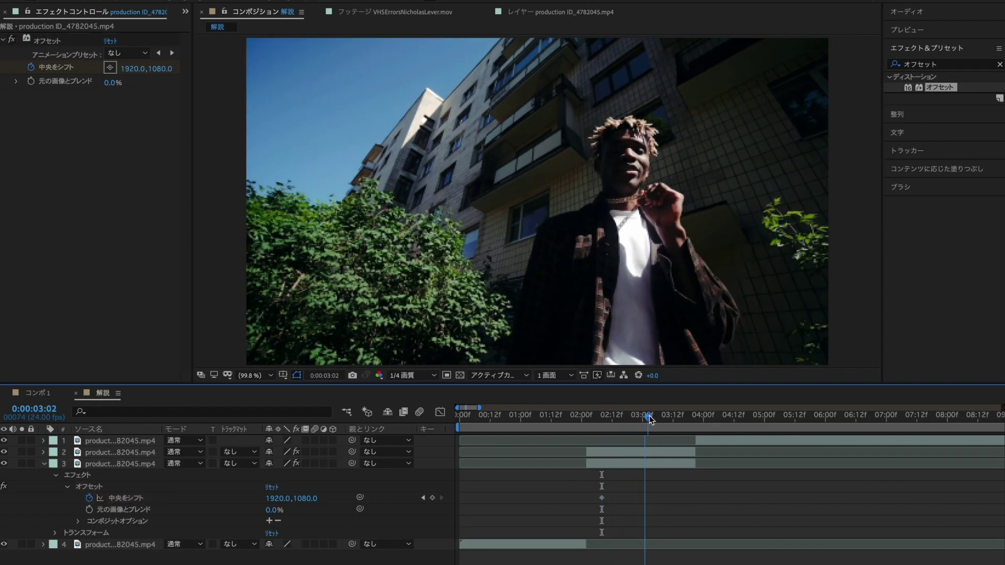
click(291, 498)
text(2870)
key(Return)
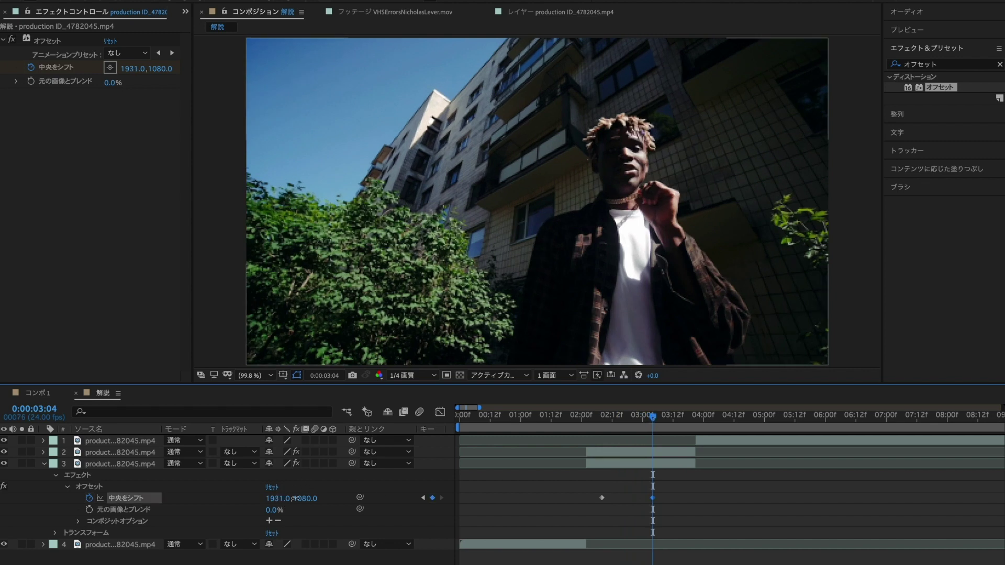
click(291, 499)
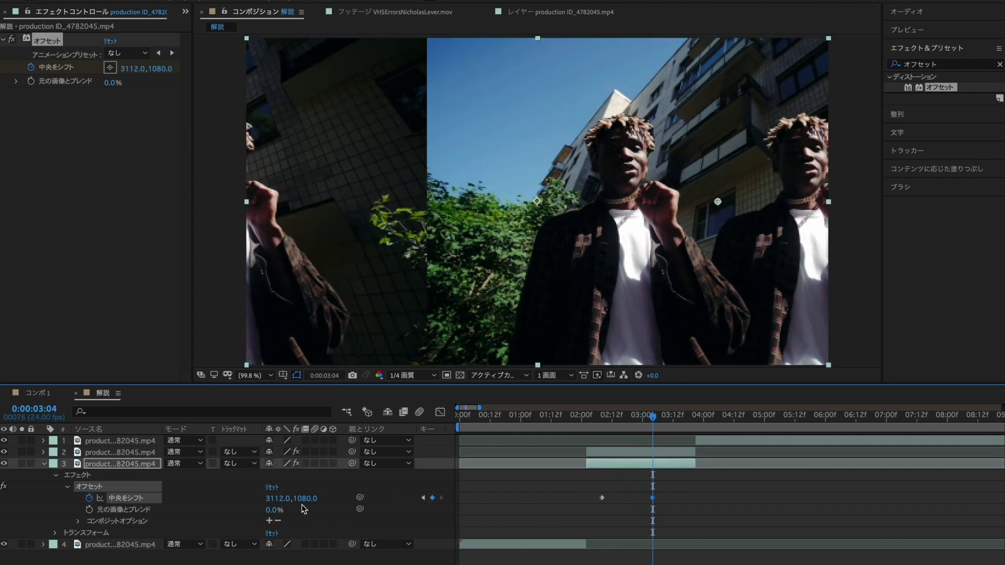
text(4306)
key(Return)
drag(267, 498, 398, 510)
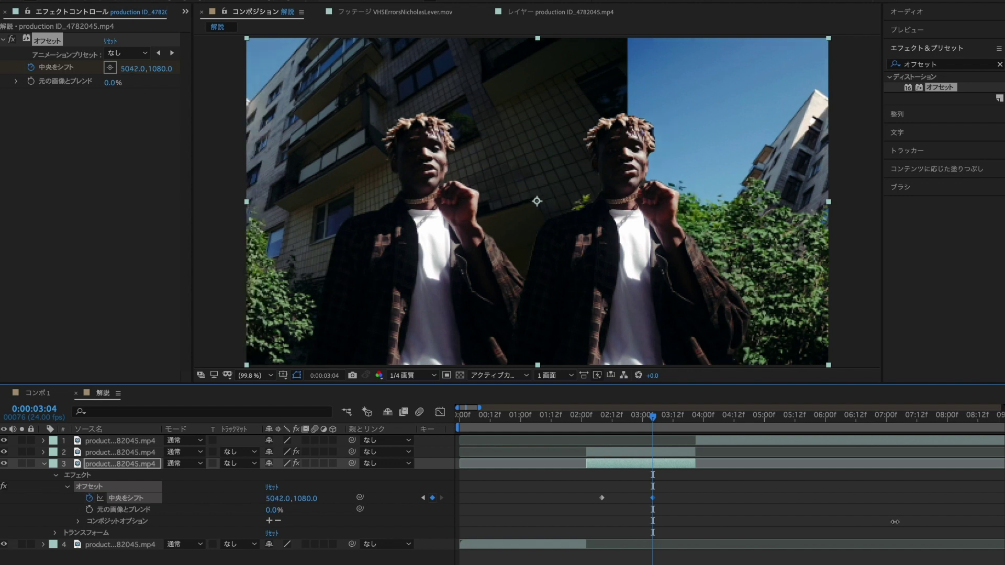
drag(270, 504, 348, 479)
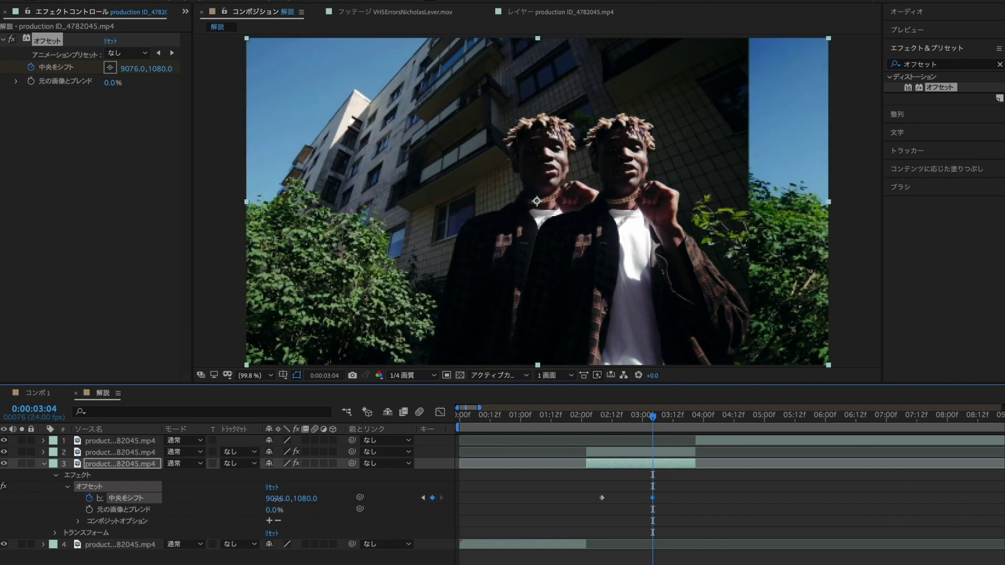
Scrub from about 2:01 to preview the background sliding between the keyframes
click(519, 501)
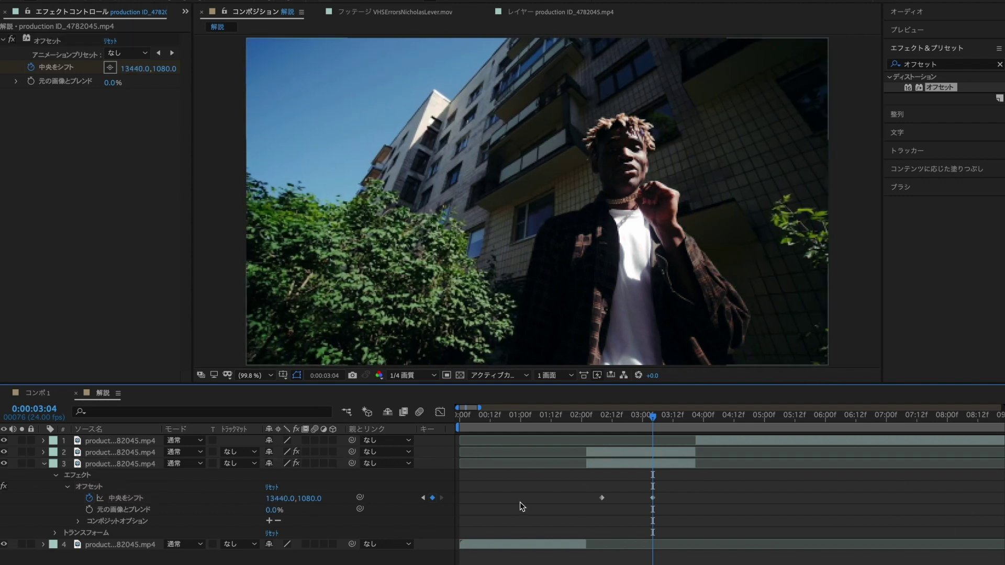
click(585, 416)
click(595, 420)
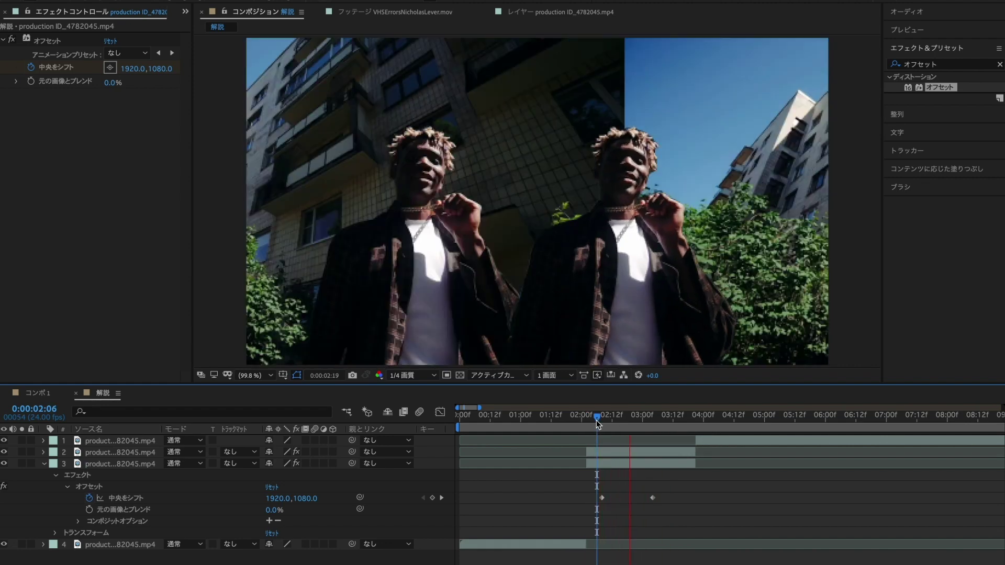
drag(596, 419, 657, 421)
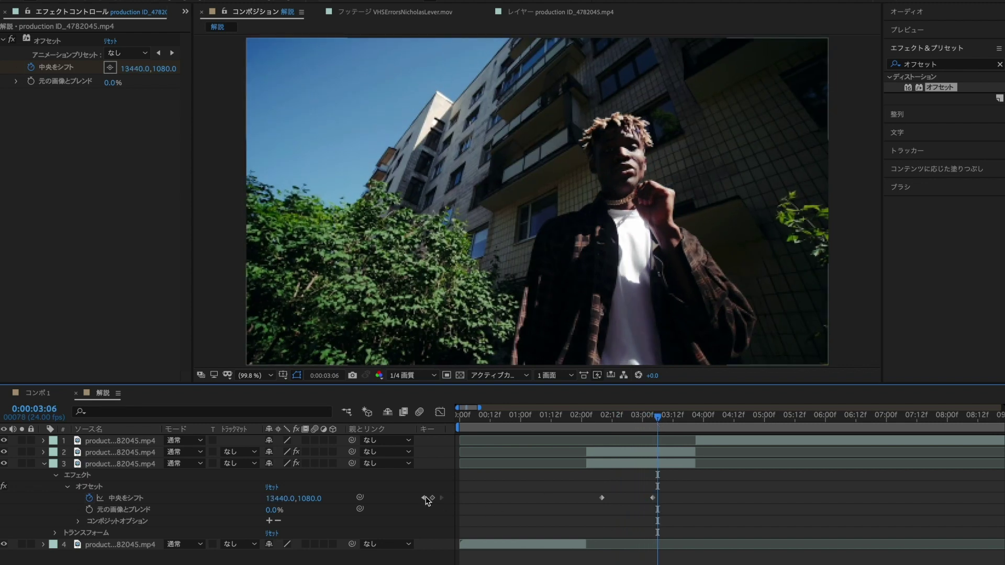
Push the 3:04 Shift Center X value up to 21123.0, then select both Offset keyframes
click(424, 497)
drag(267, 499, 412, 506)
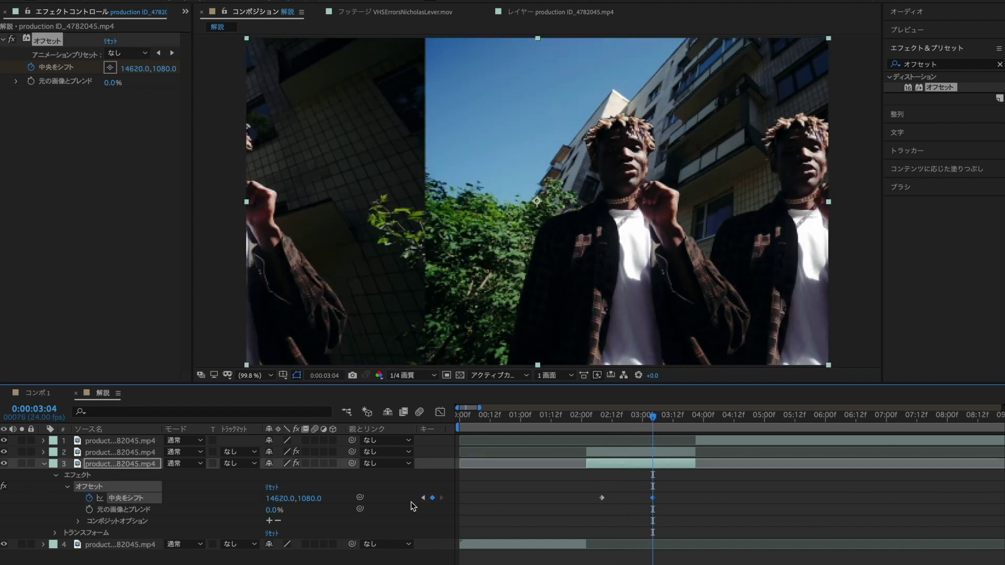
drag(281, 501, 972, 506)
drag(298, 505, 402, 495)
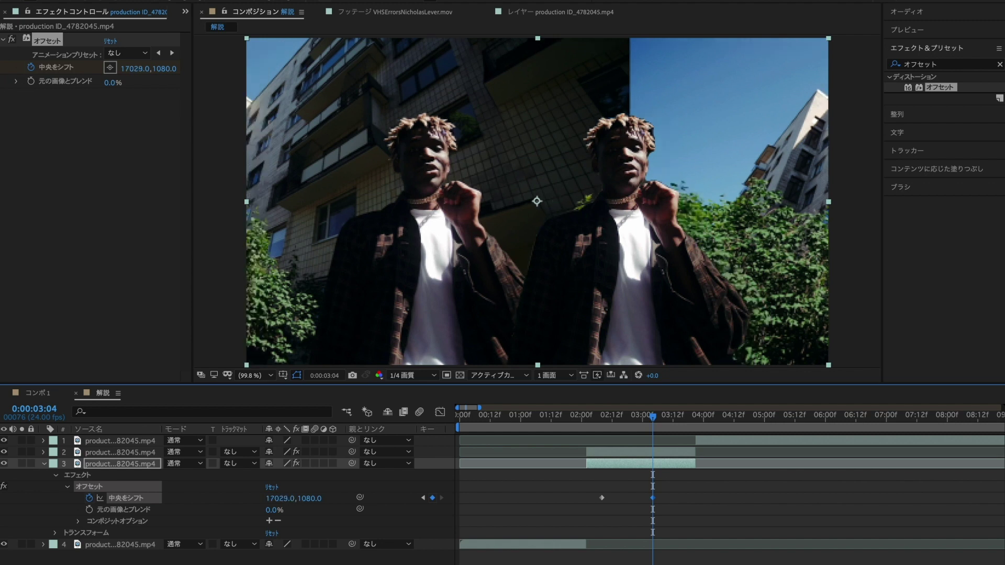
drag(271, 499, 717, 508)
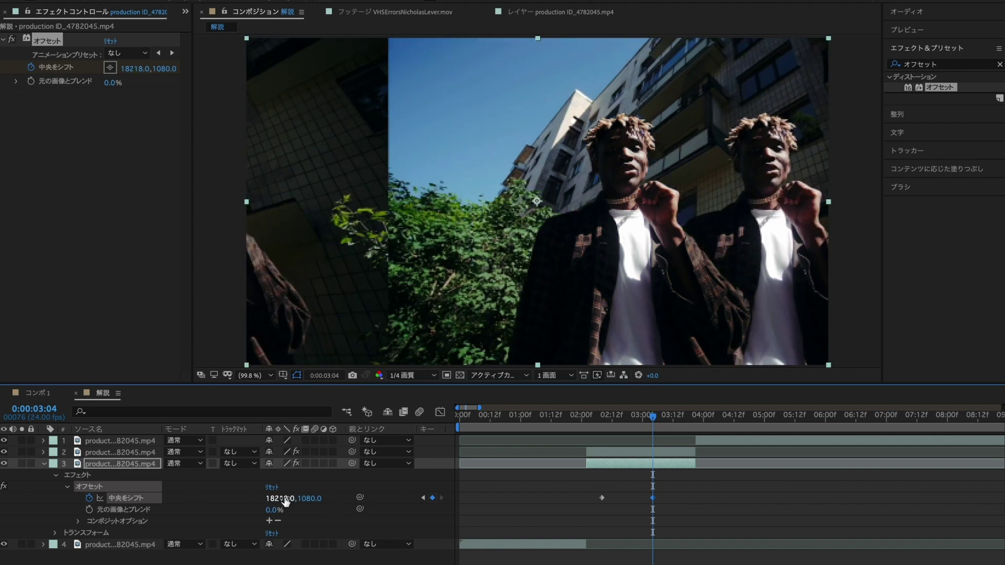
drag(285, 501, 479, 511)
drag(275, 501, 597, 543)
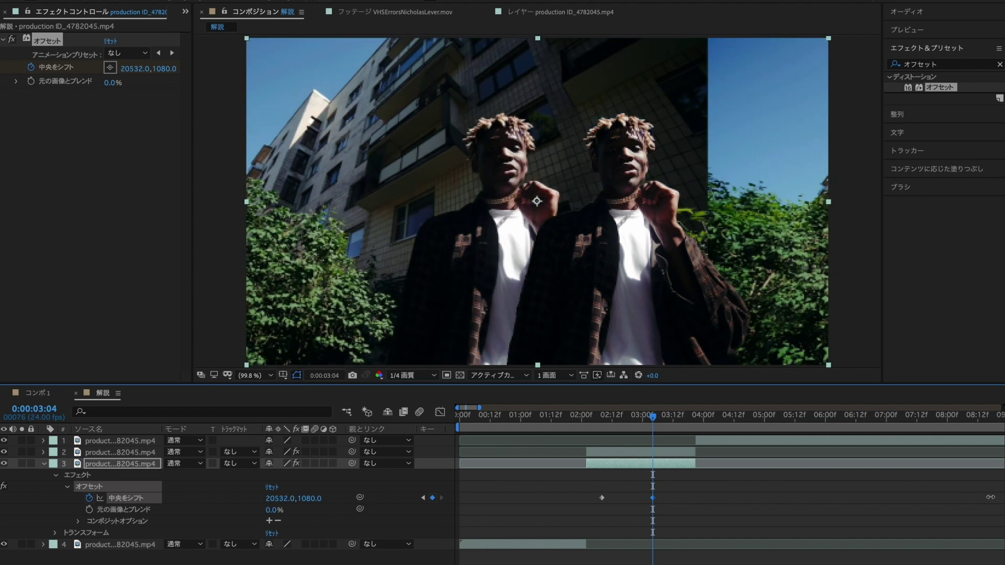
drag(284, 502, 577, 483)
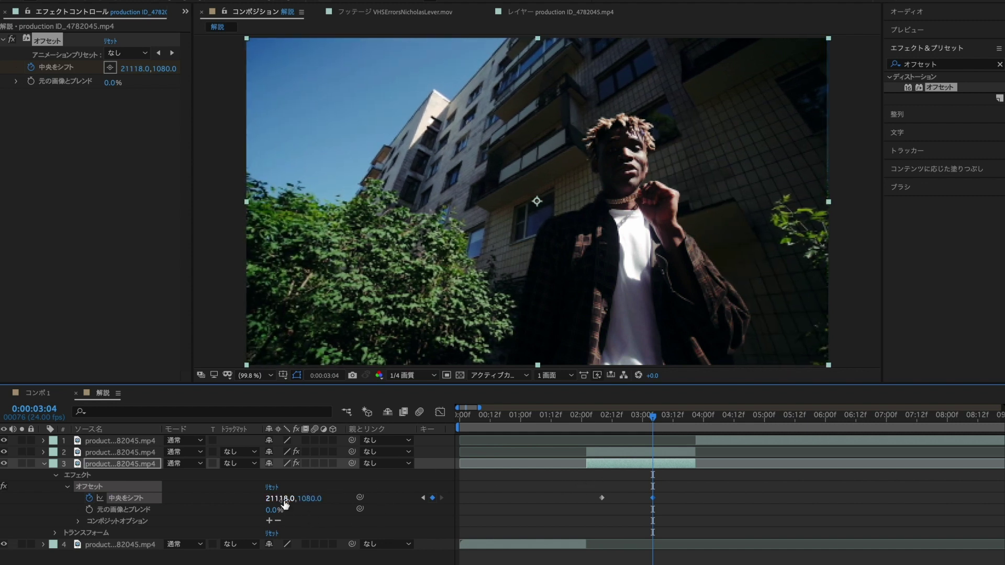
drag(284, 501, 286, 500)
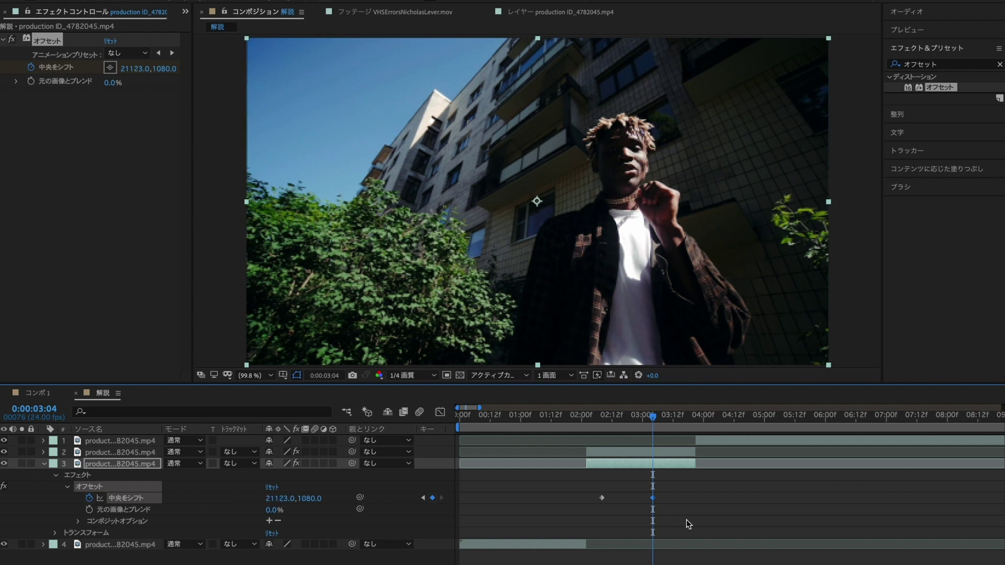
click(689, 502)
drag(682, 493, 592, 508)
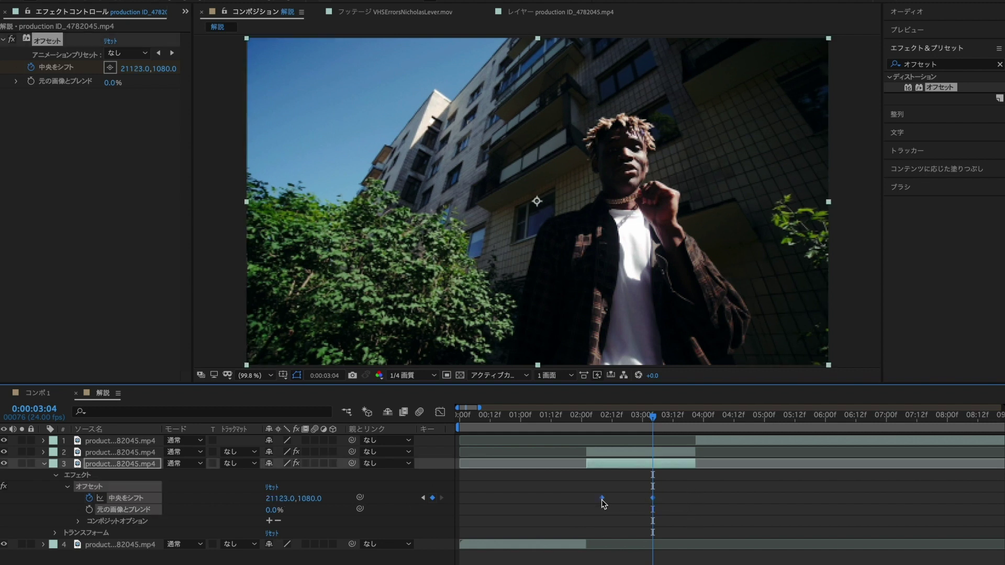
Apply イージーイーズ to both Shift Center keyframes and preview the eased slide
right_click(601, 499)
mouse_move(735, 564)
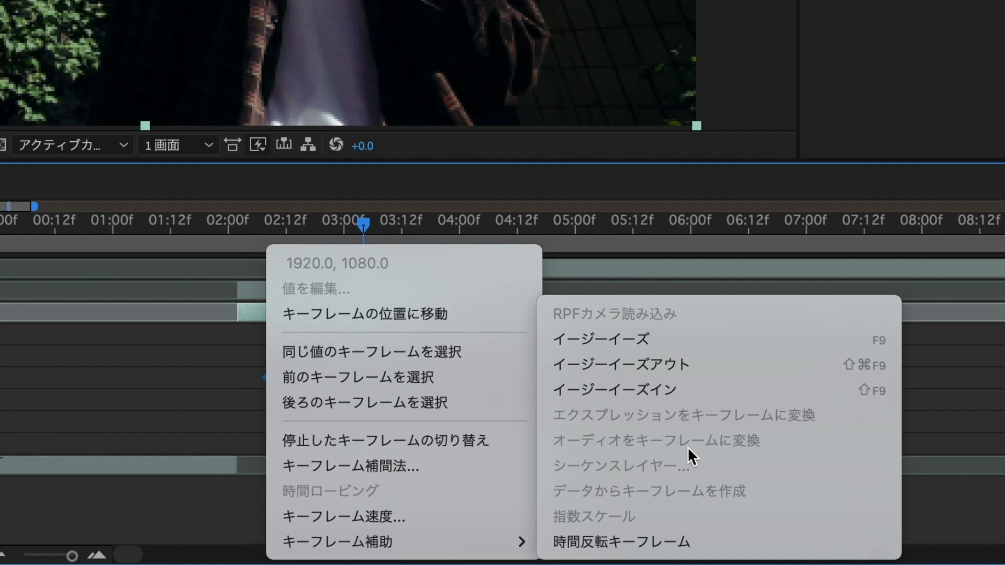
click(658, 335)
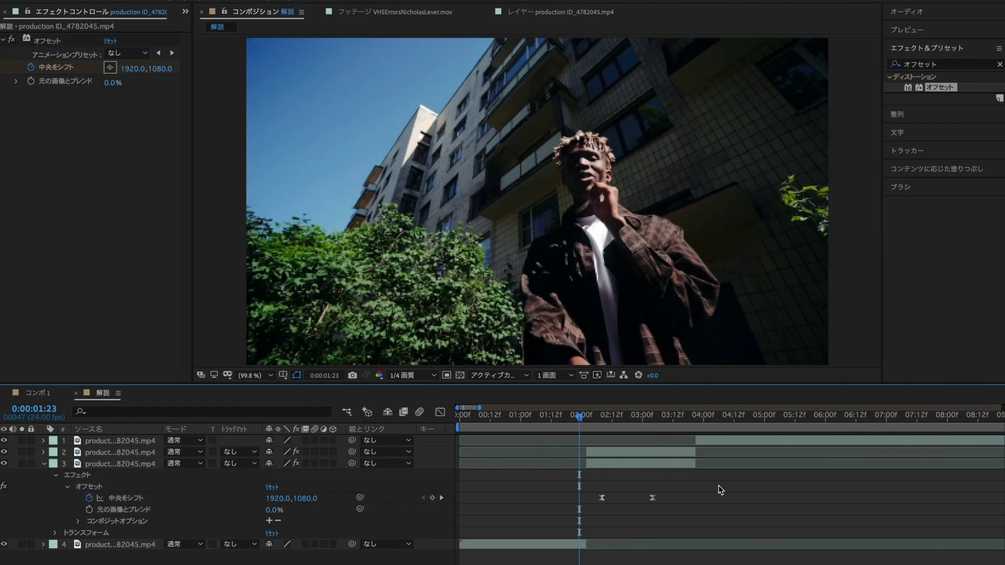
key(space)
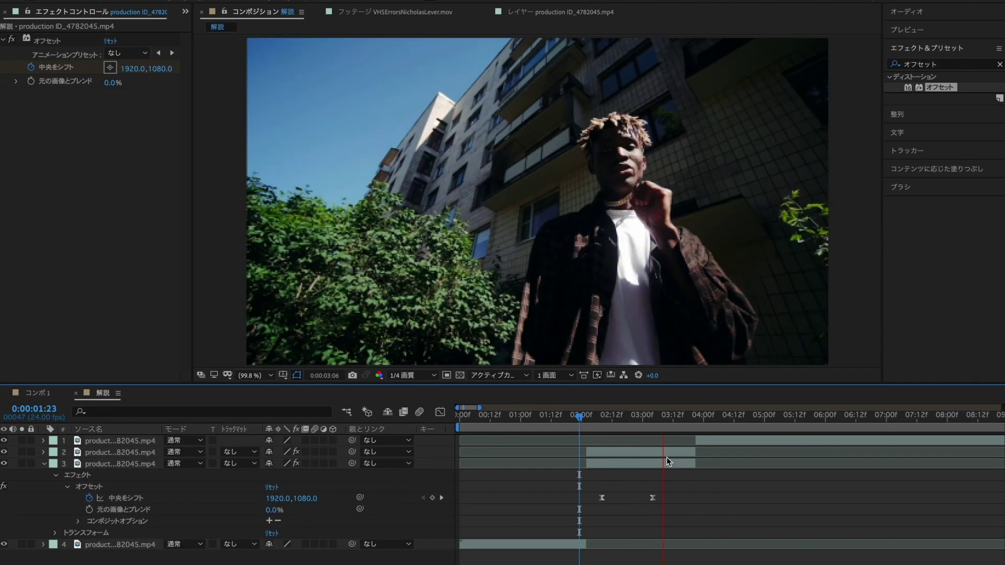
click(577, 417)
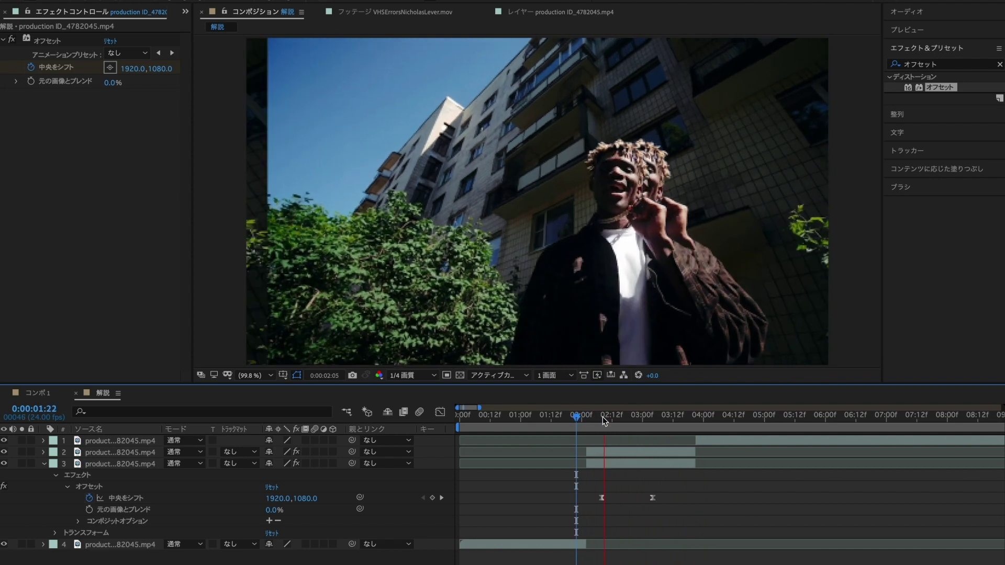
Move the first Shift Center keyframe to 0:00:02:09 and preview the adjusted slide
drag(602, 416, 605, 422)
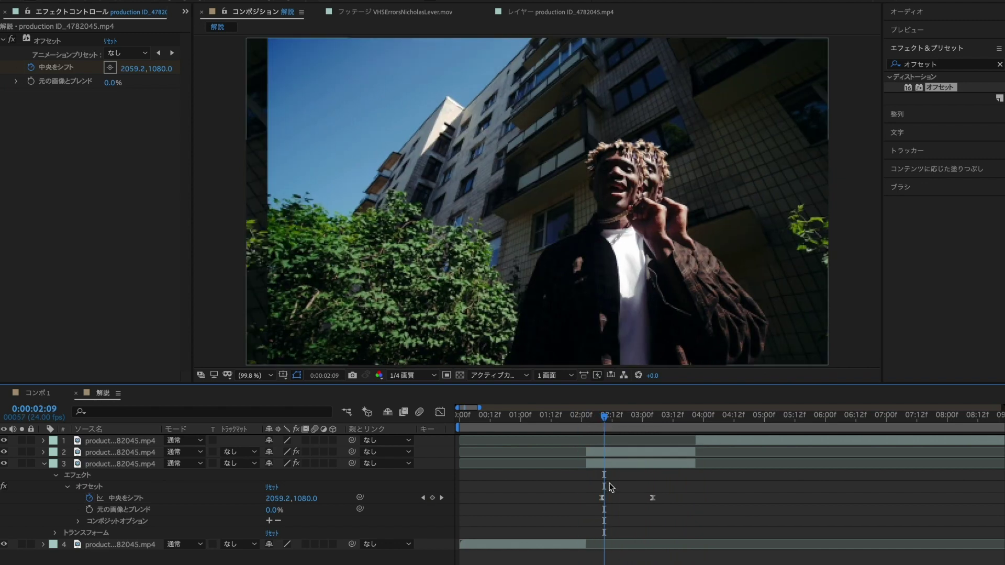
drag(602, 498, 604, 498)
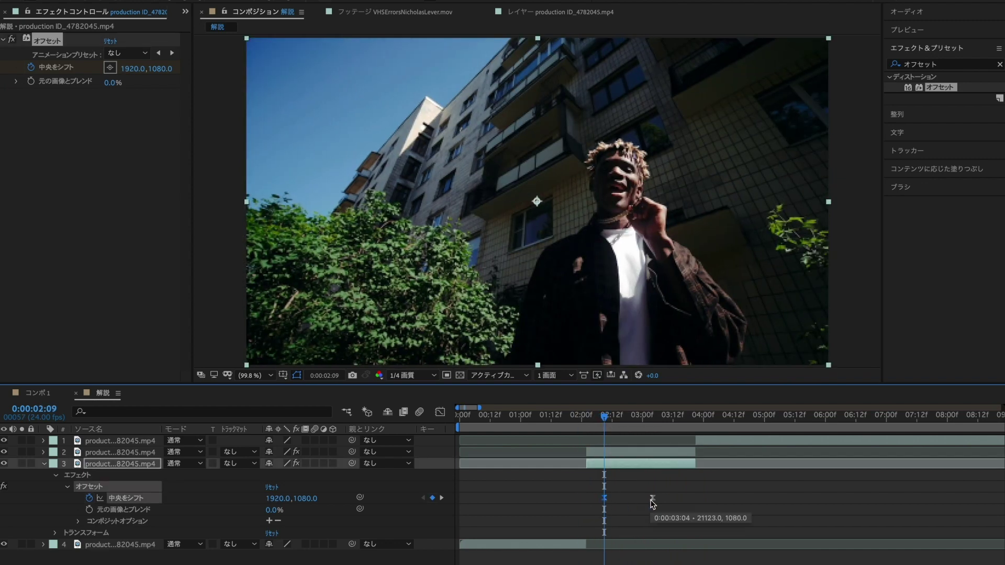
click(657, 501)
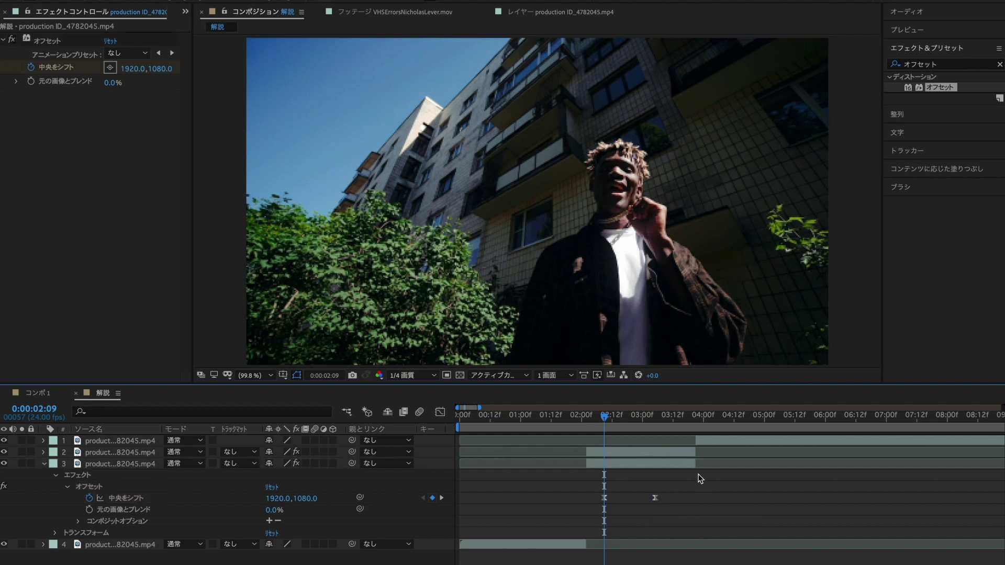
key(space)
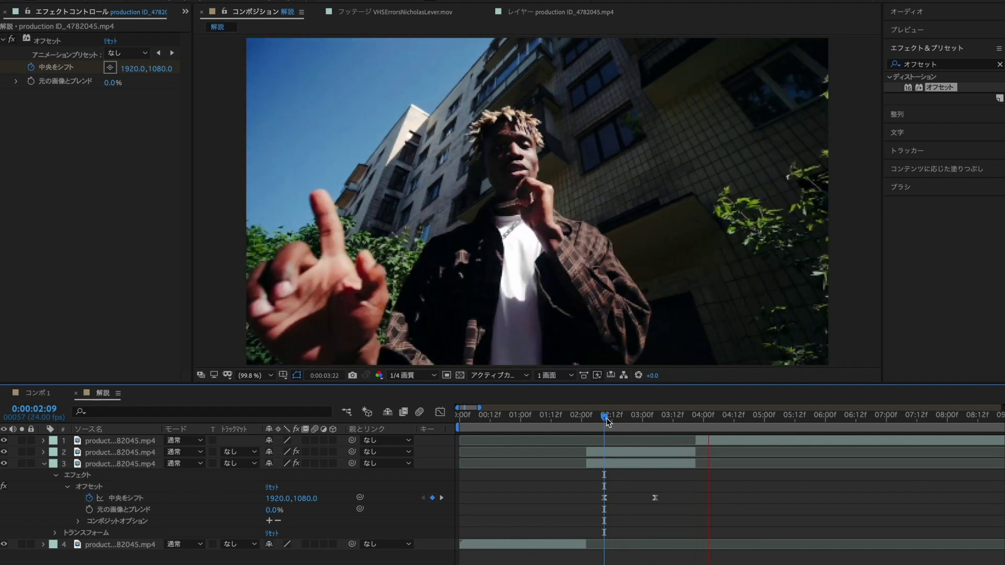
click(611, 464)
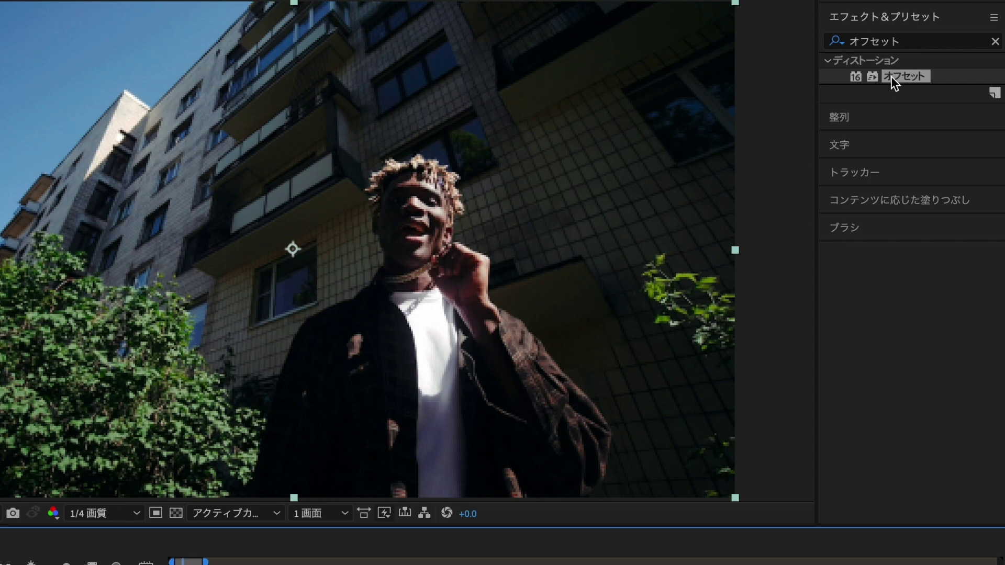
Apply ブラー(ガウス) to the sliding background layer with its direction set to horizontal
double_click(910, 64)
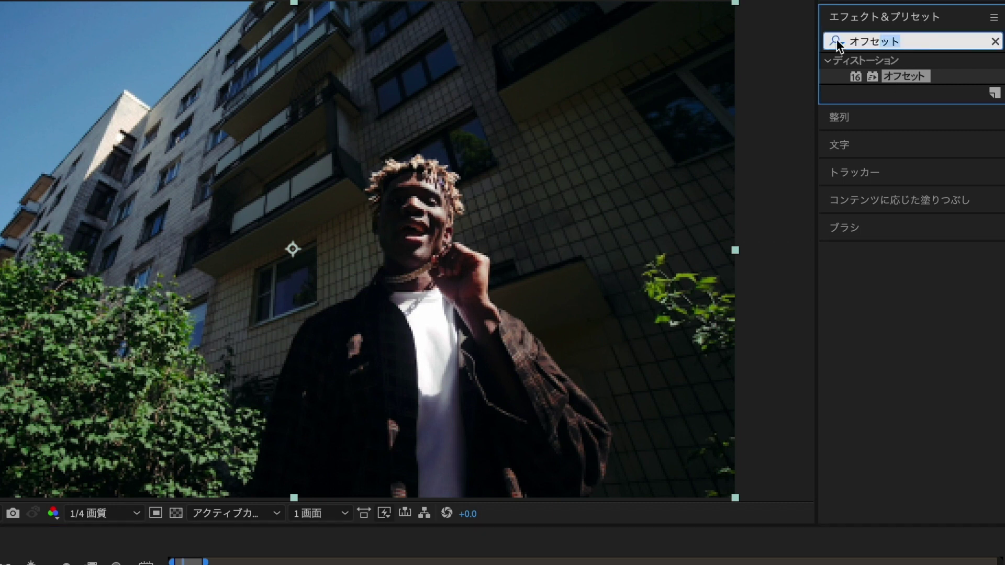
text(ぶラー)
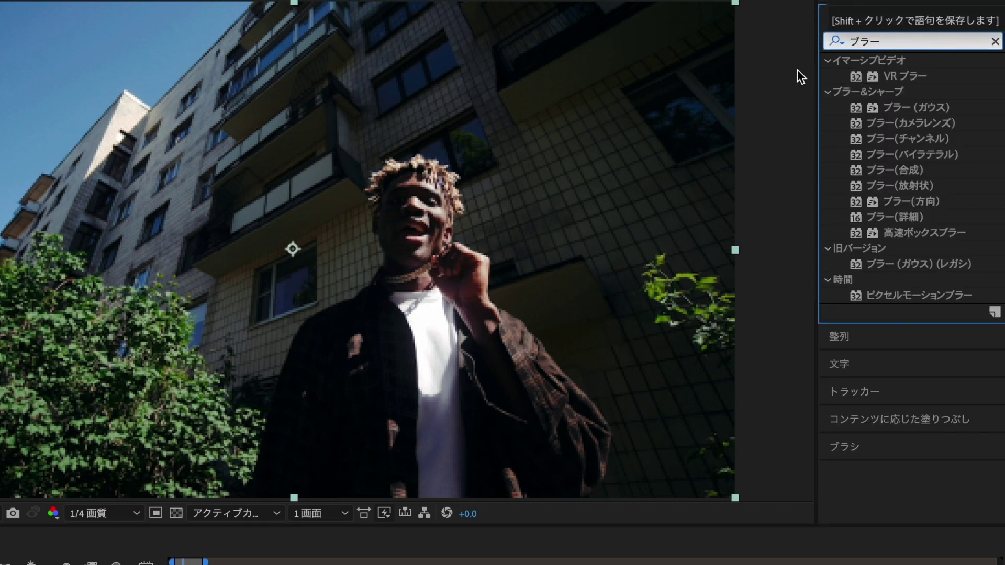
drag(908, 109, 626, 460)
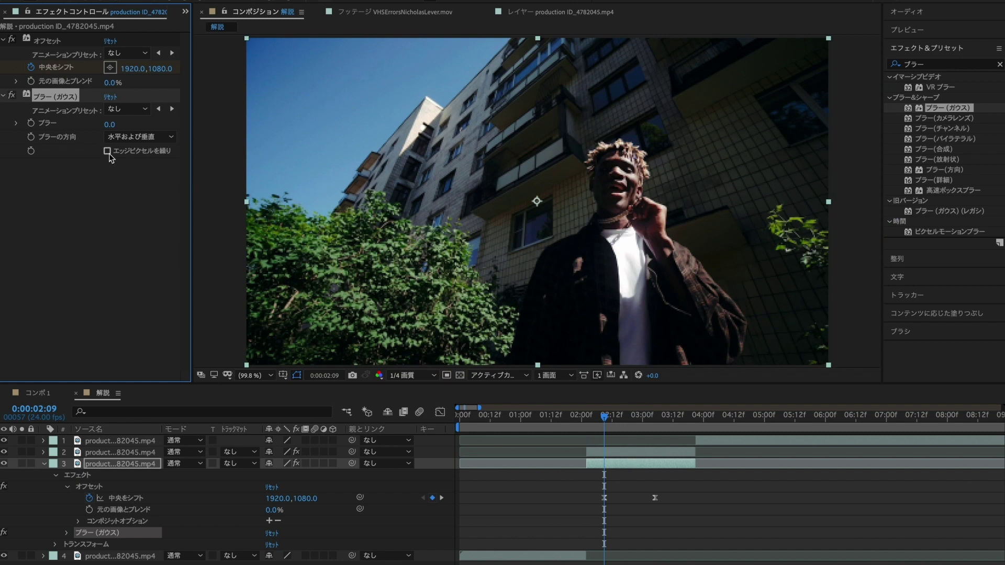
click(138, 137)
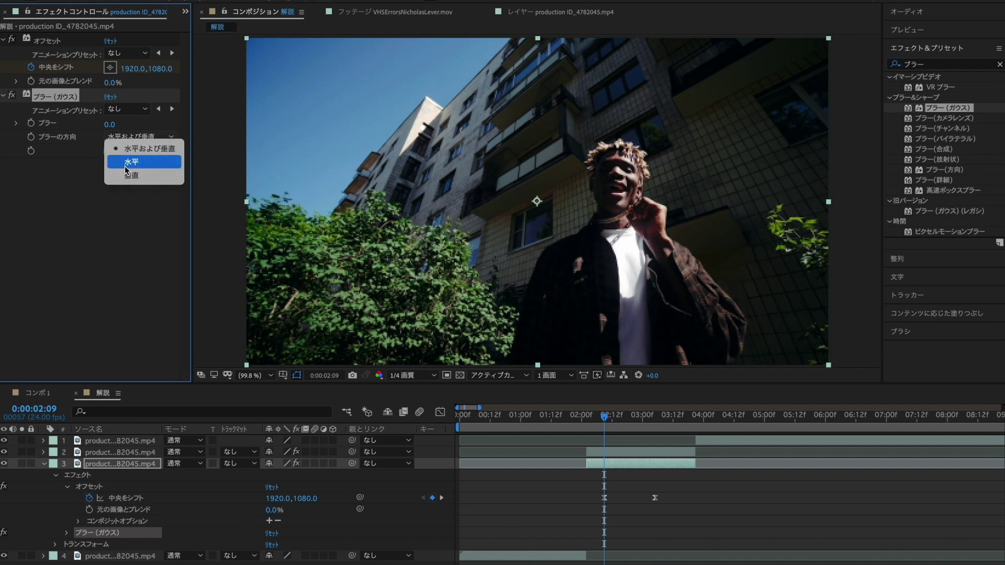
click(126, 158)
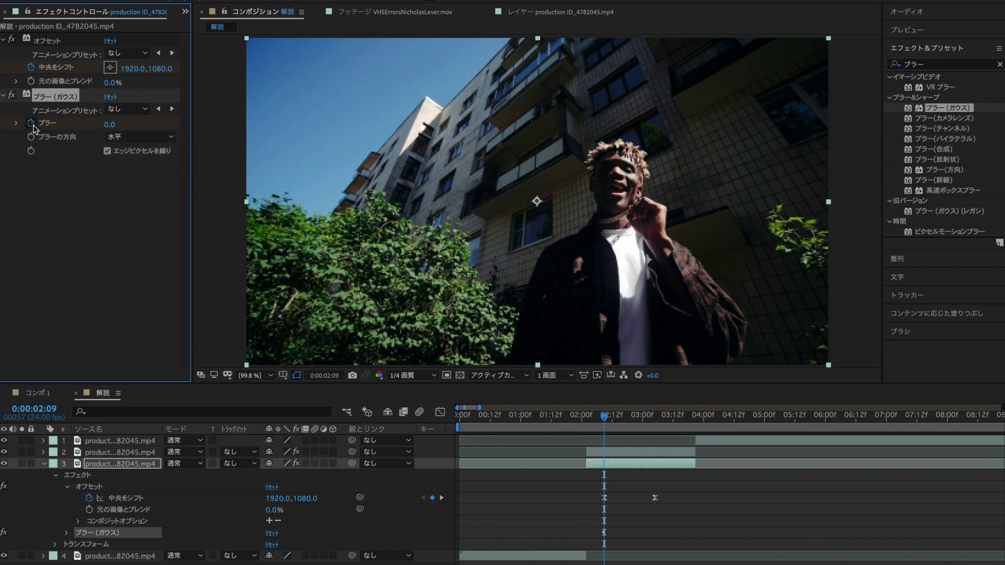
Keyframe the blur amount to 150 at 0:00:02:19 and back to 0 at 0:00:03:05
click(630, 427)
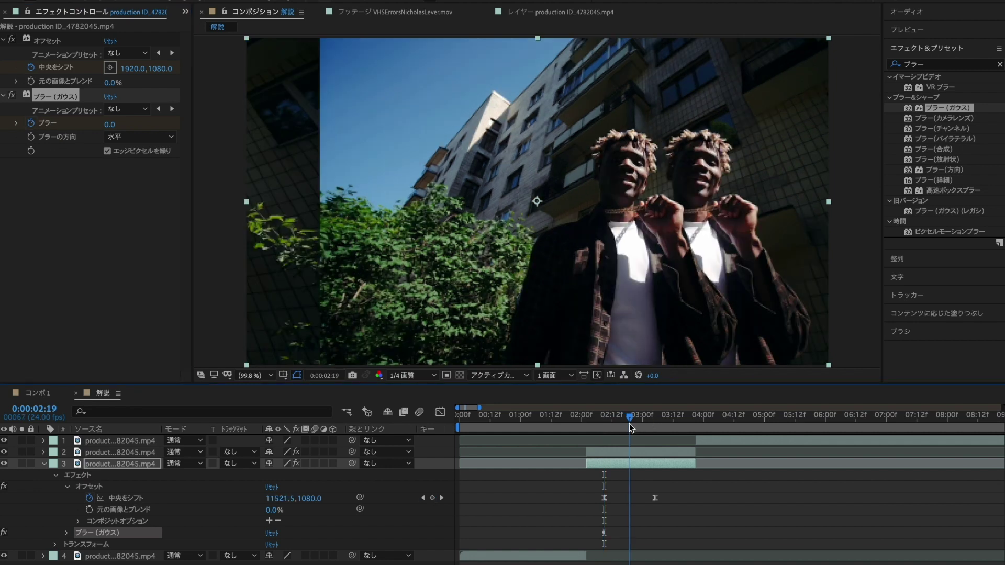
click(112, 126)
text(150)
click(135, 216)
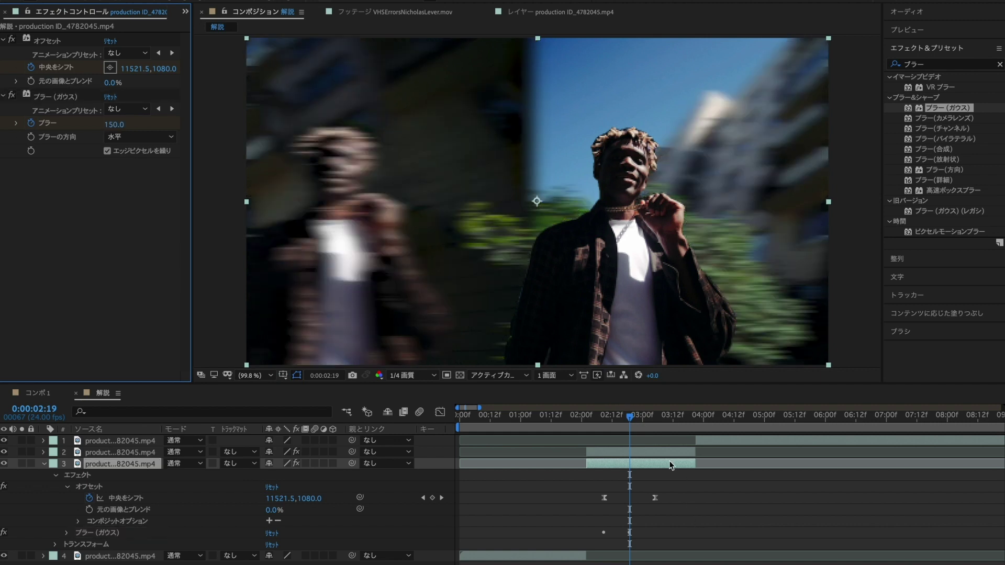
click(654, 424)
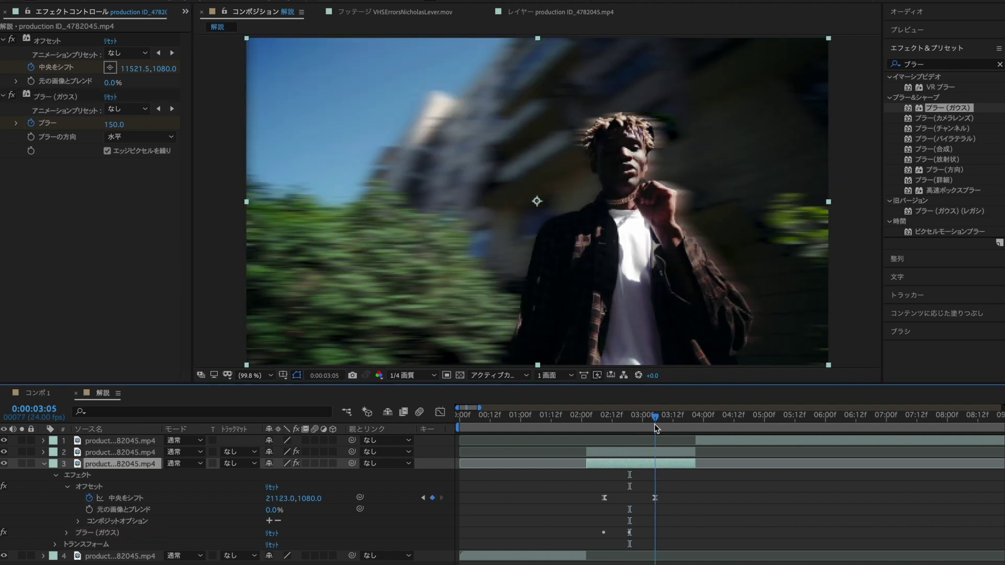
click(115, 125)
text(0)
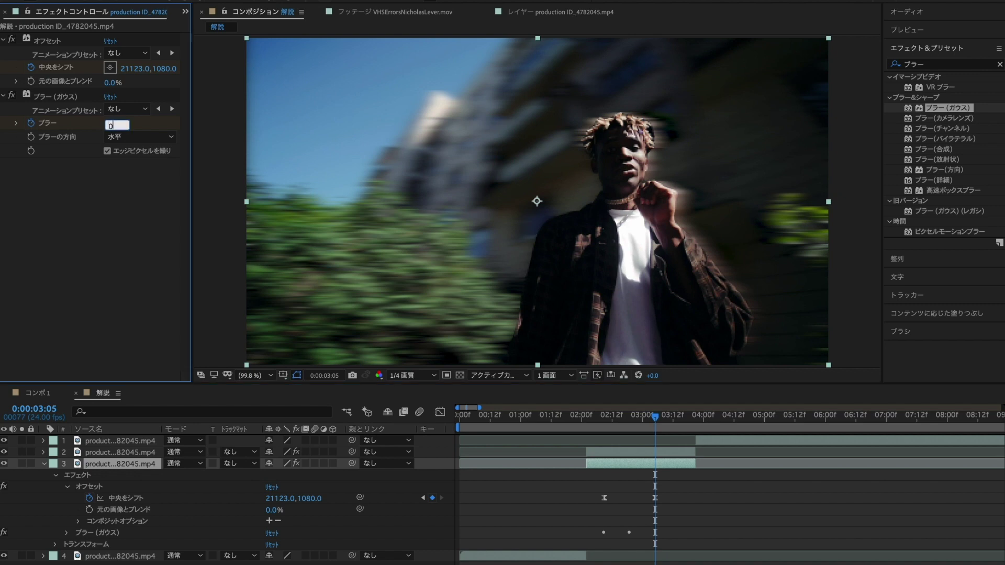
key(Return)
Preview the blurred slide from 0:00:02:01 and collapse layer 3's effect properties
click(603, 416)
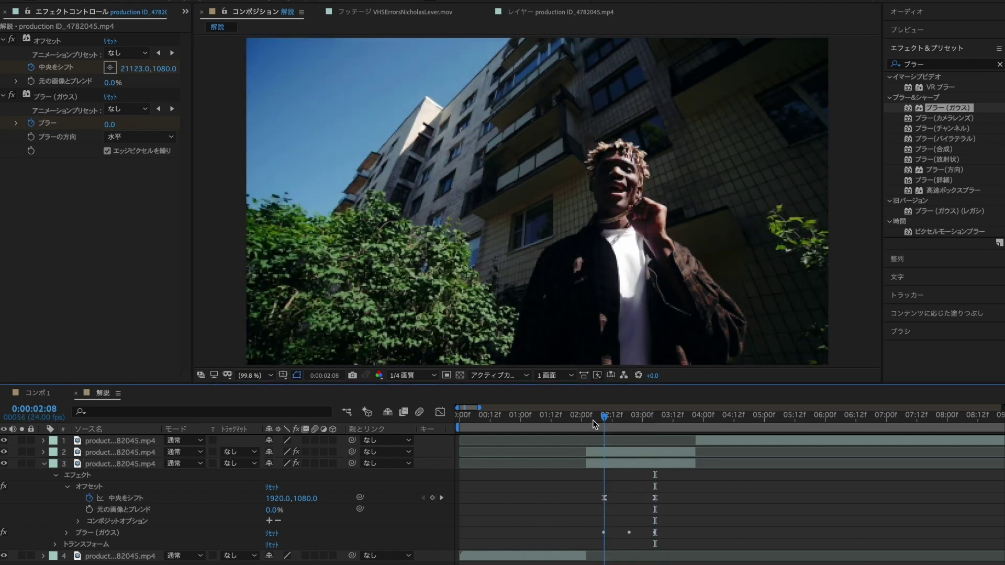
click(584, 420)
key(space)
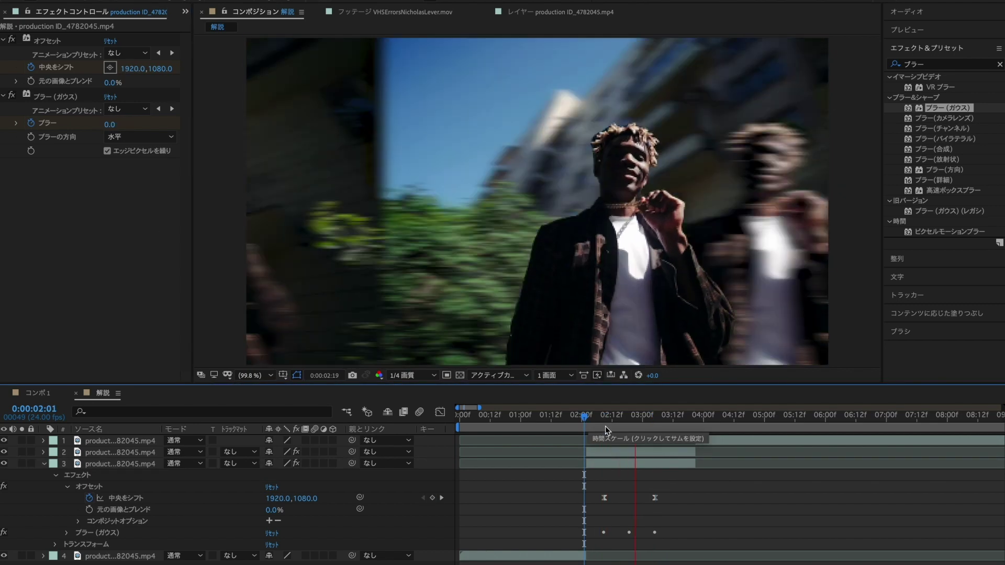
key(space)
mouse_move(592, 427)
mouse_down()
mouse_move(670, 429)
mouse_move(605, 436)
mouse_up()
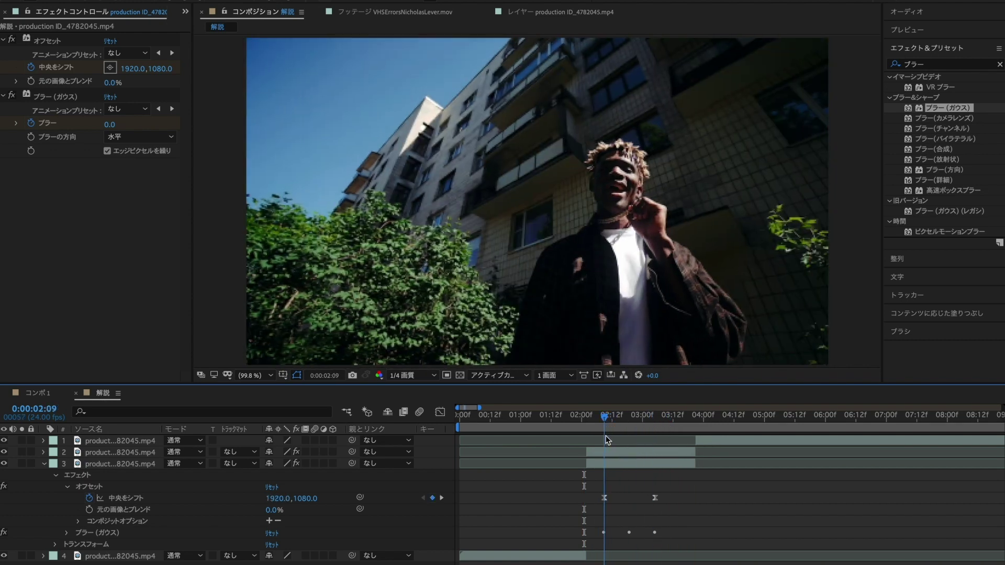
click(45, 464)
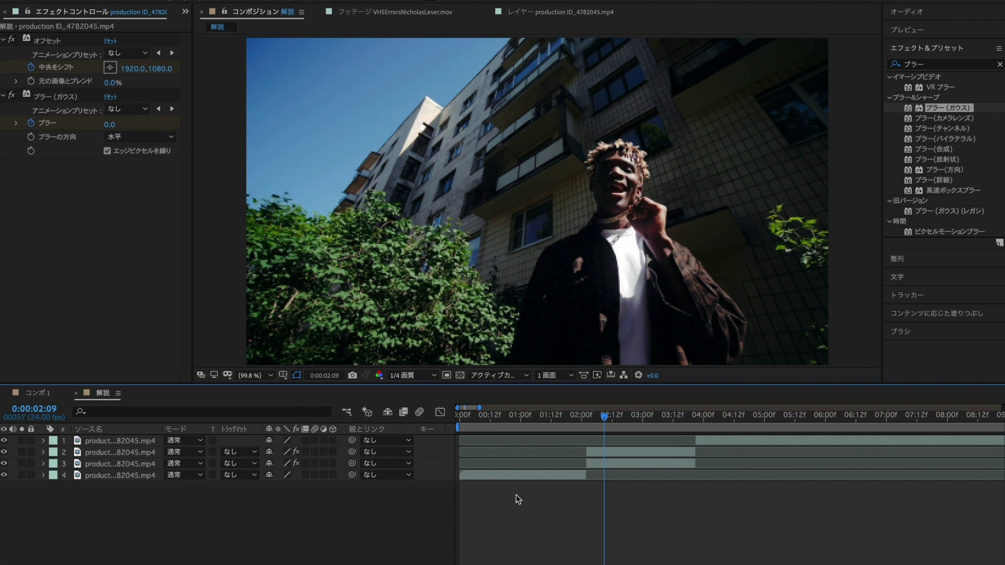
Check the subject layer's Roto Brush, then scrub through the VHS errors clip's glitchy section
click(597, 464)
click(599, 454)
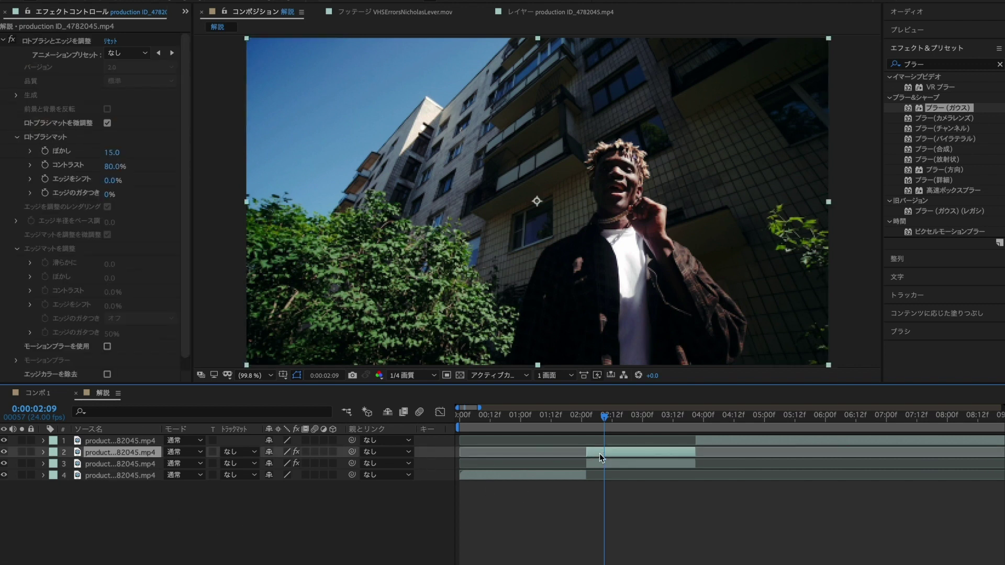
click(390, 12)
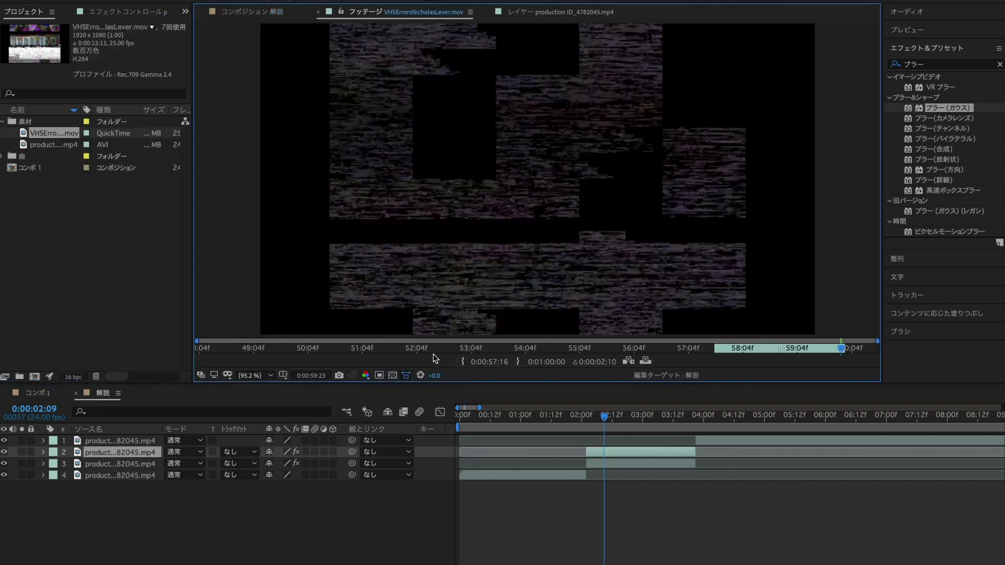
drag(560, 350, 791, 369)
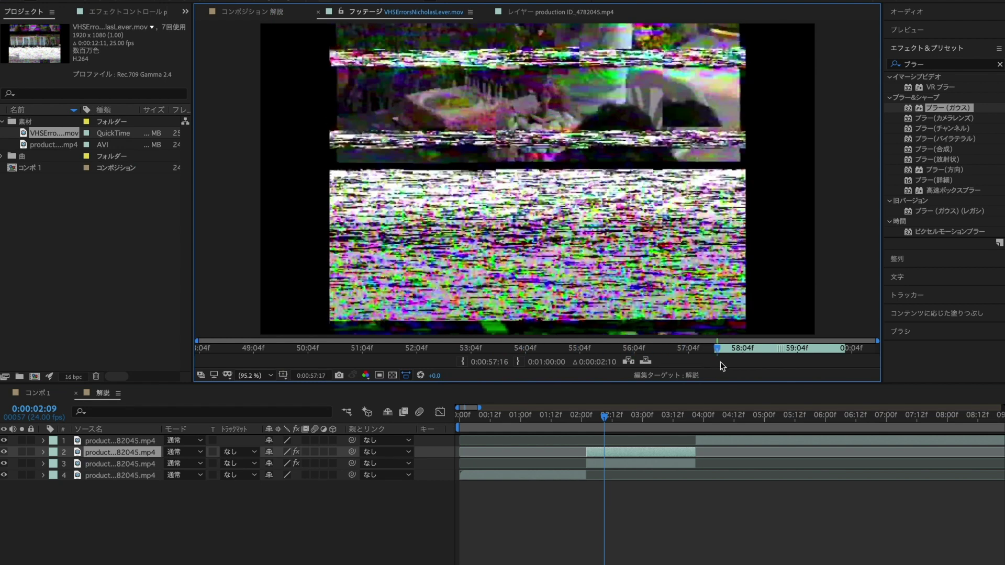
click(664, 563)
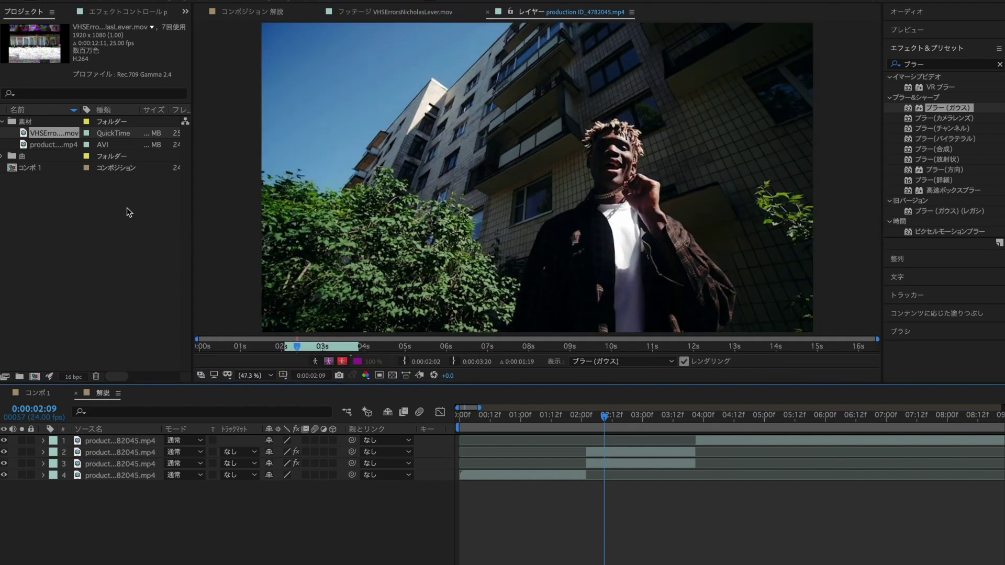
Add the VHS errors clip below the Roto-Brushed subject and shift it toward the transition
drag(71, 132, 104, 459)
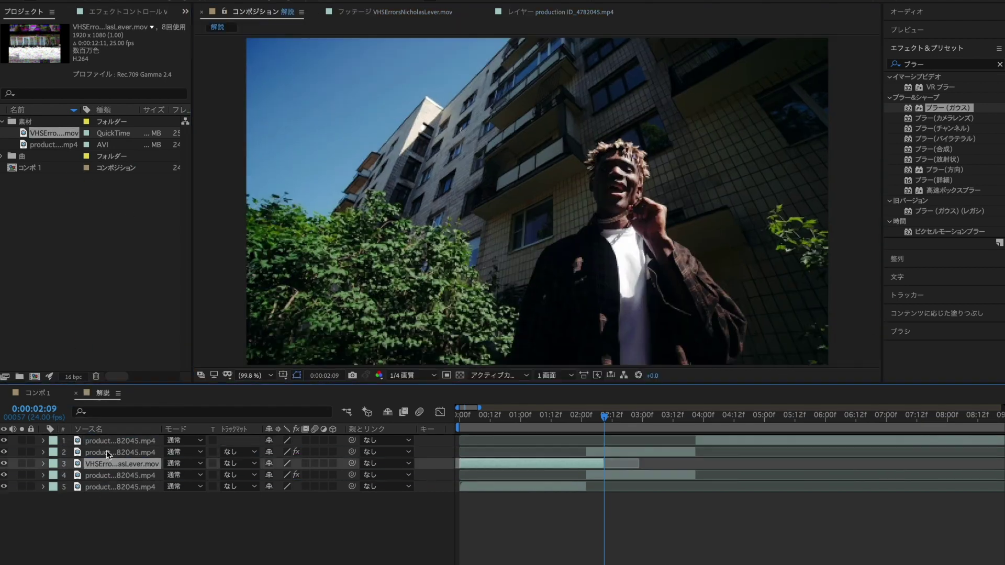
drag(548, 466, 635, 466)
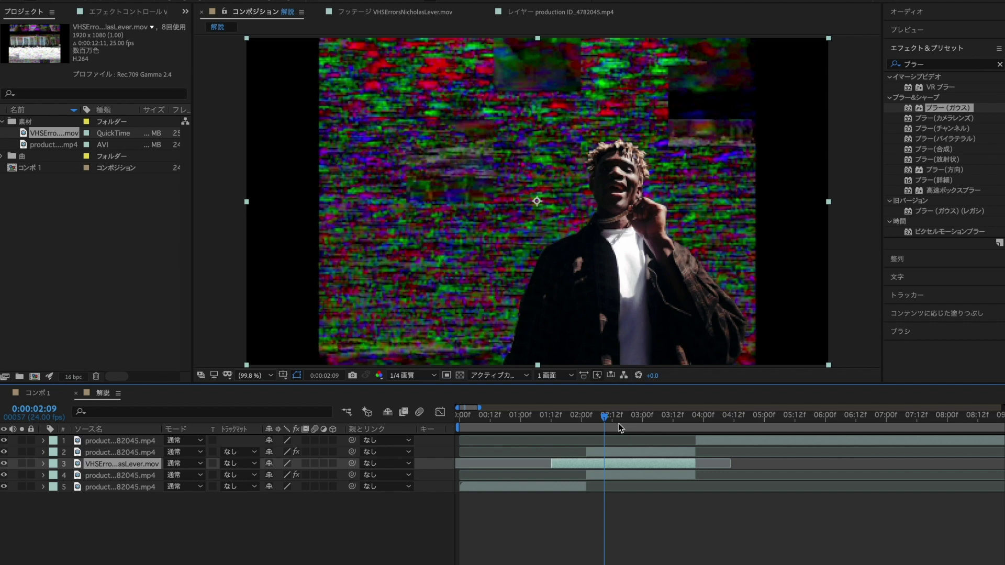
drag(620, 424, 666, 421)
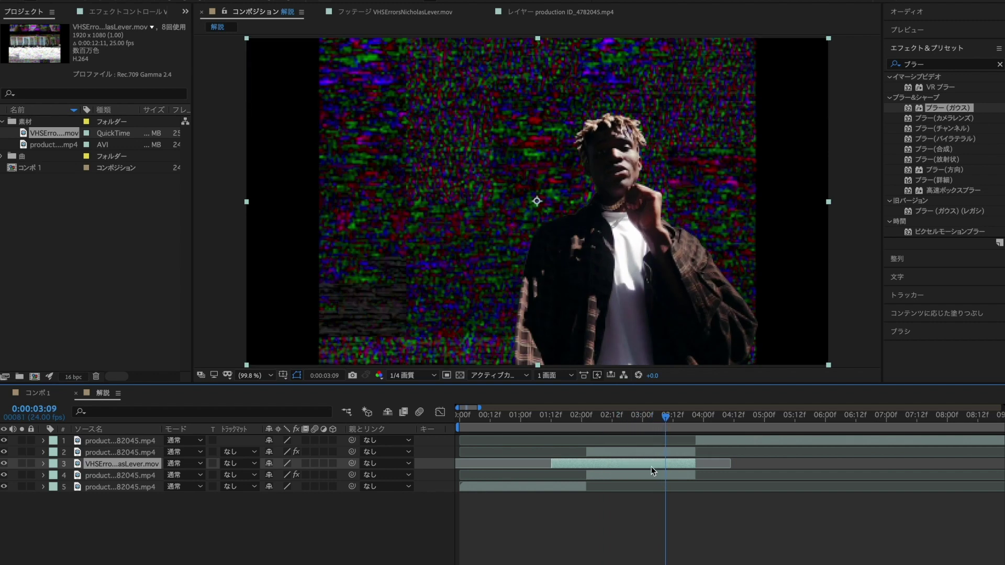
mouse_move(674, 428)
mouse_down()
mouse_move(692, 432)
mouse_move(657, 428)
mouse_up()
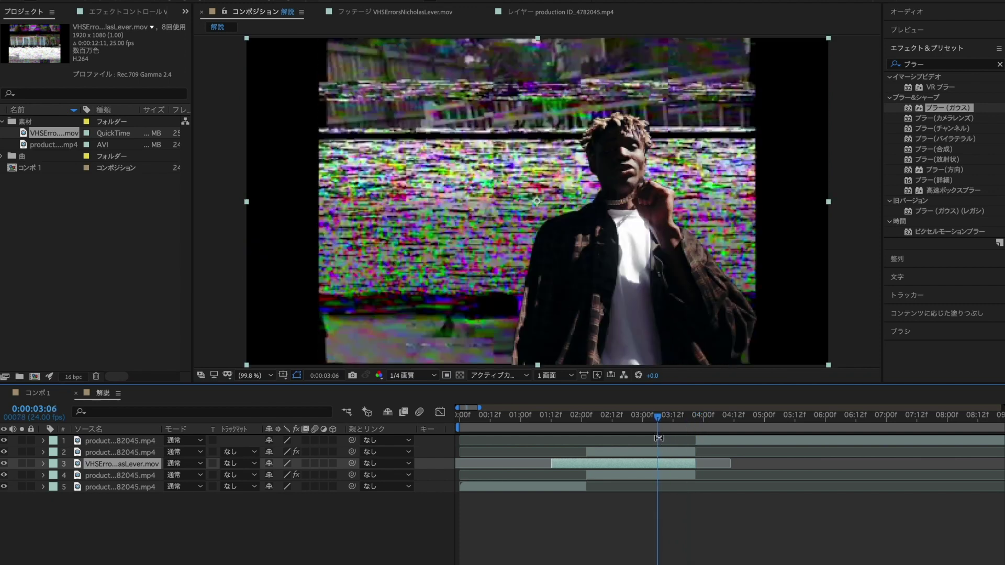
Slide the VHS layer earlier, trim its start to about 2:00, and set the playhead to 2:13
drag(666, 463, 646, 463)
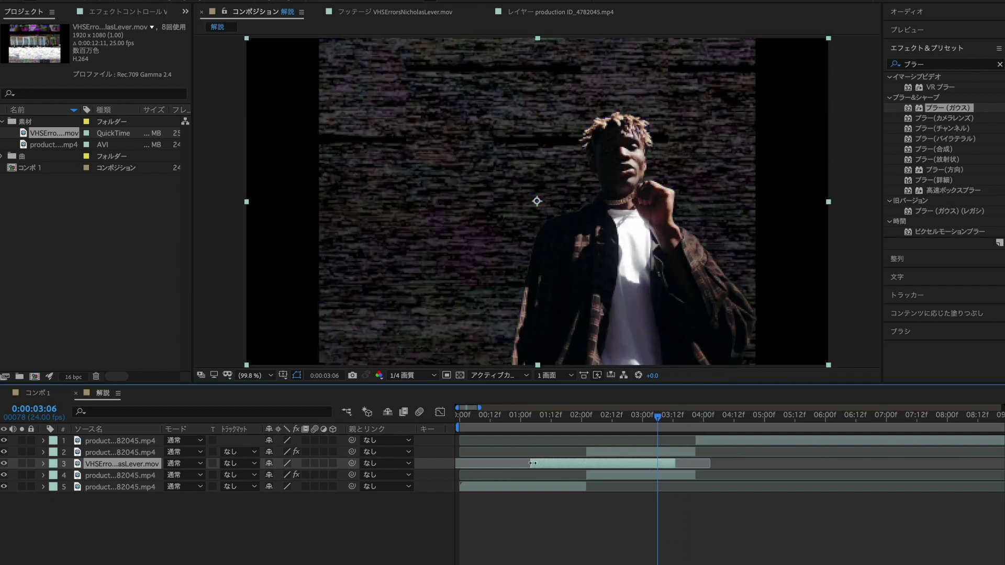
drag(531, 464, 586, 465)
click(618, 554)
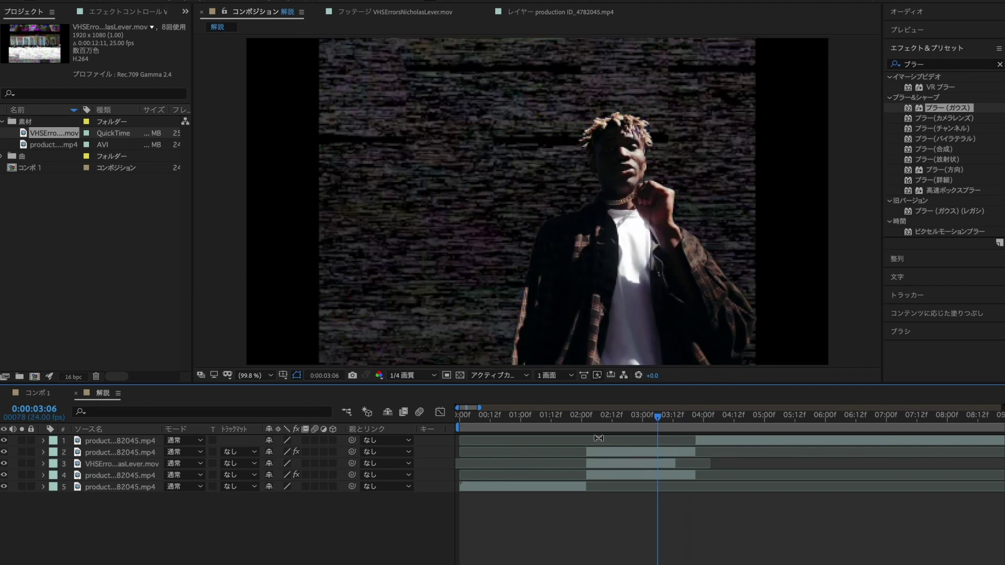
drag(619, 425, 613, 425)
click(617, 463)
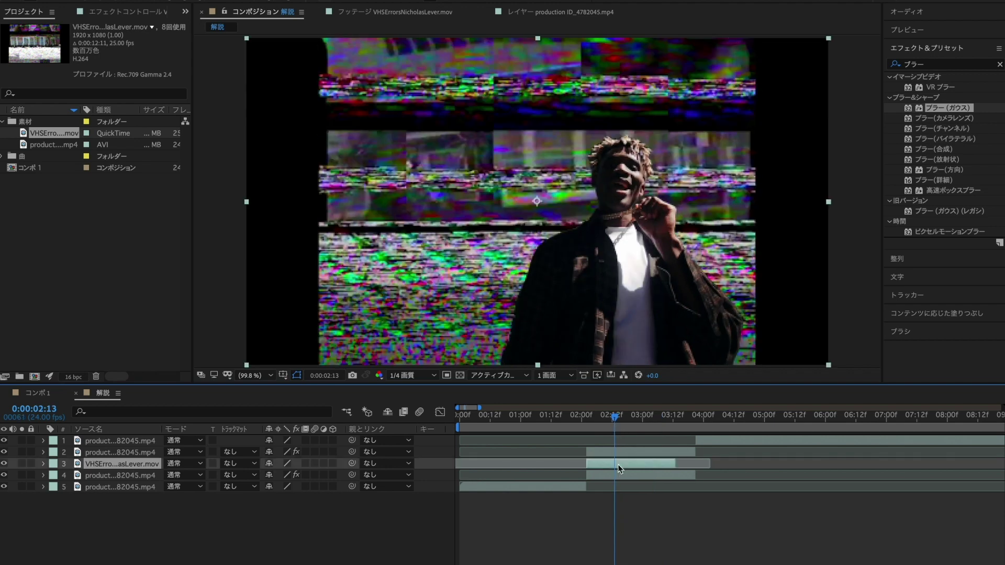
Split the VHS layer at 2:13, trim both pieces, and preview from 1:22
key(ctrl+shift+d)
drag(612, 464, 636, 463)
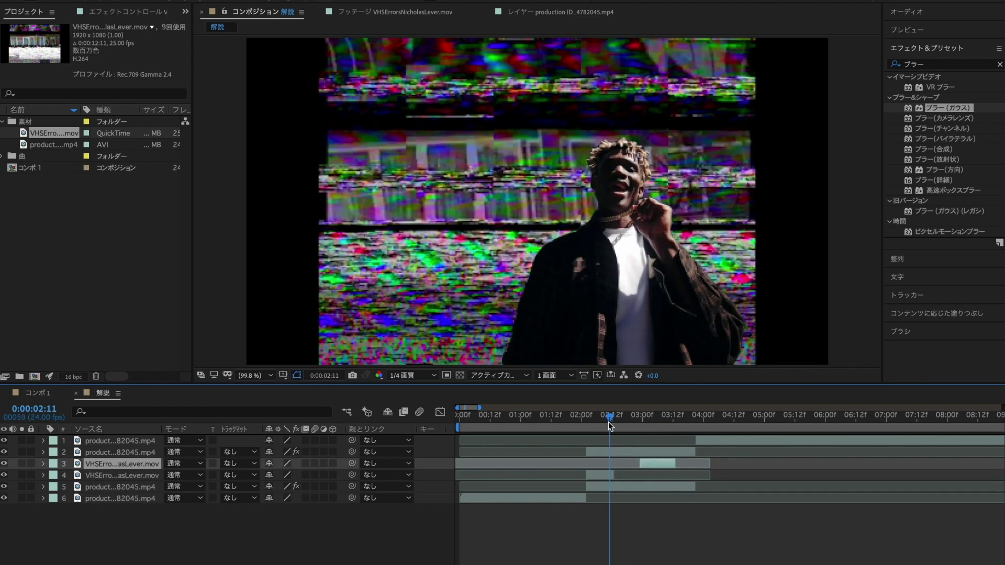
drag(615, 425, 599, 423)
drag(614, 476, 602, 477)
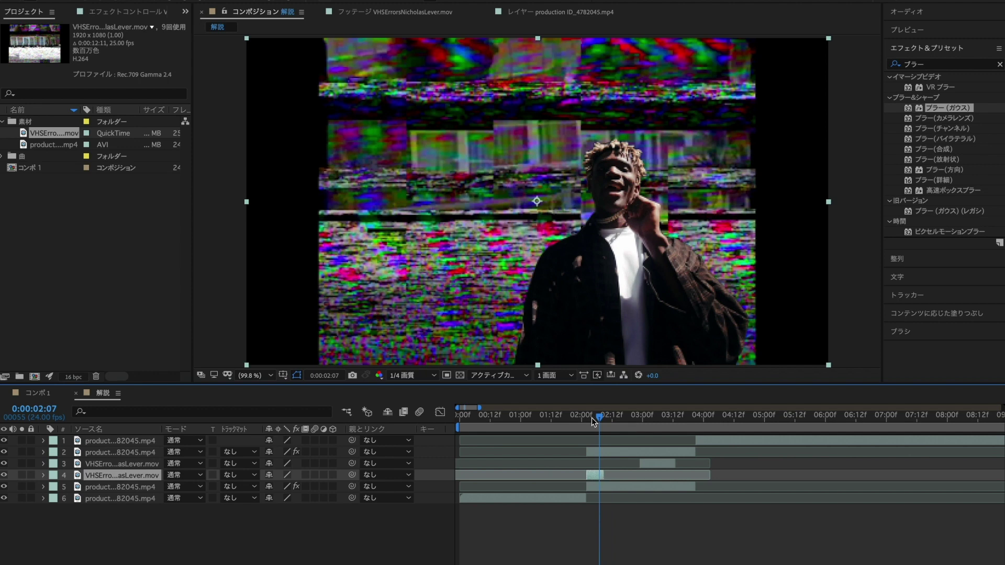
click(576, 416)
key(space)
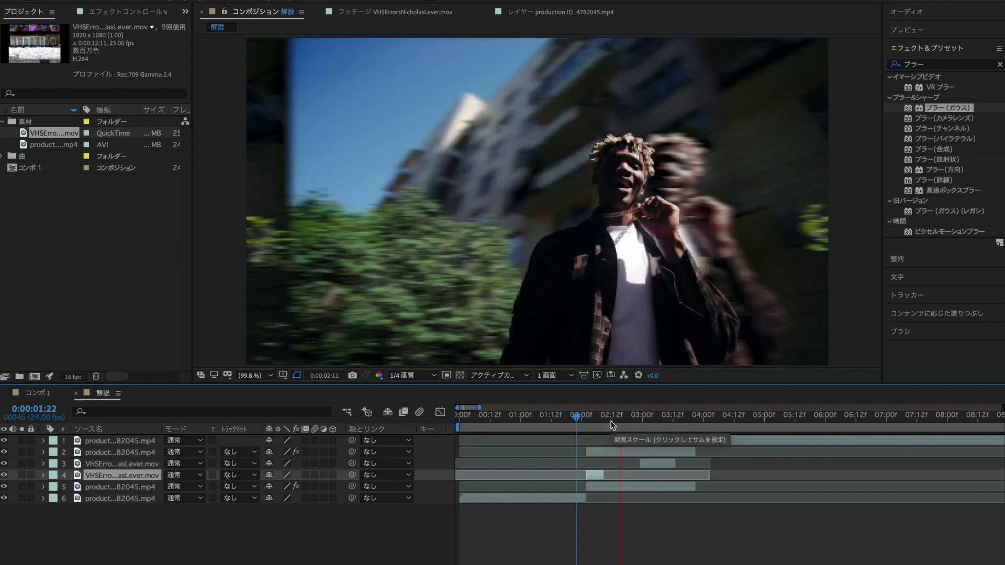
Split the later VHS piece again at 2:19, trim its start, and replay the transition
click(640, 461)
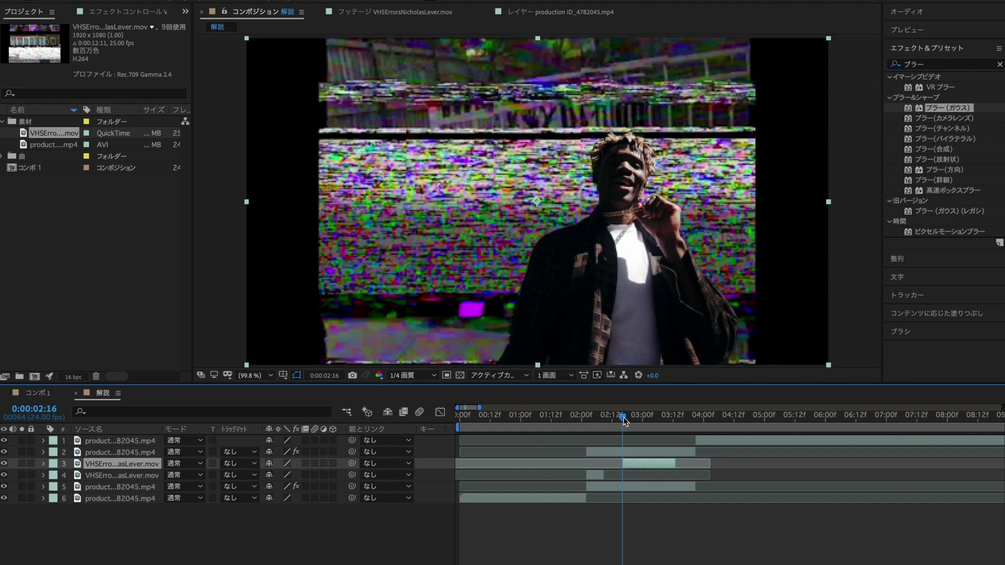
drag(623, 417, 630, 416)
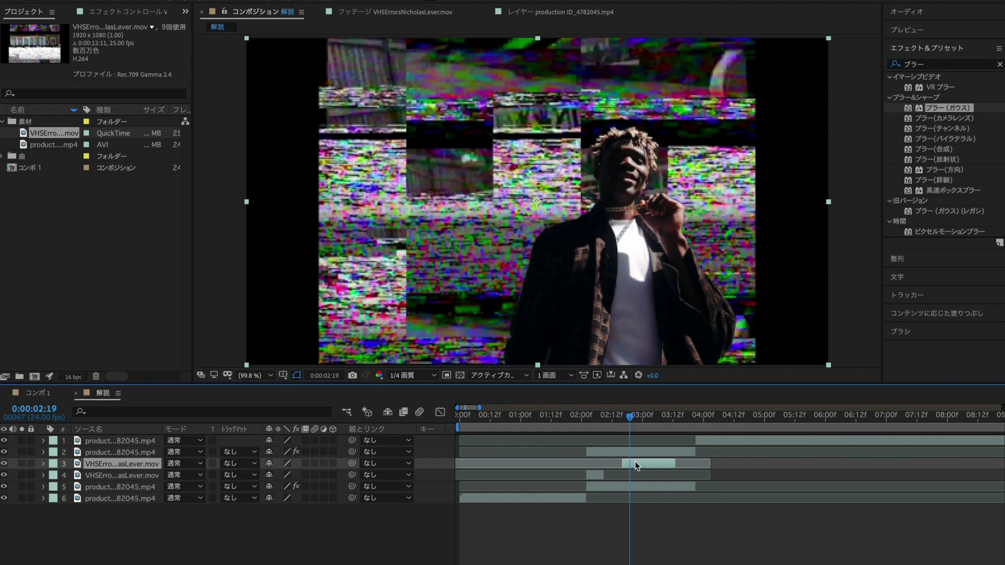
key(ctrl+shift+d)
drag(630, 463, 647, 464)
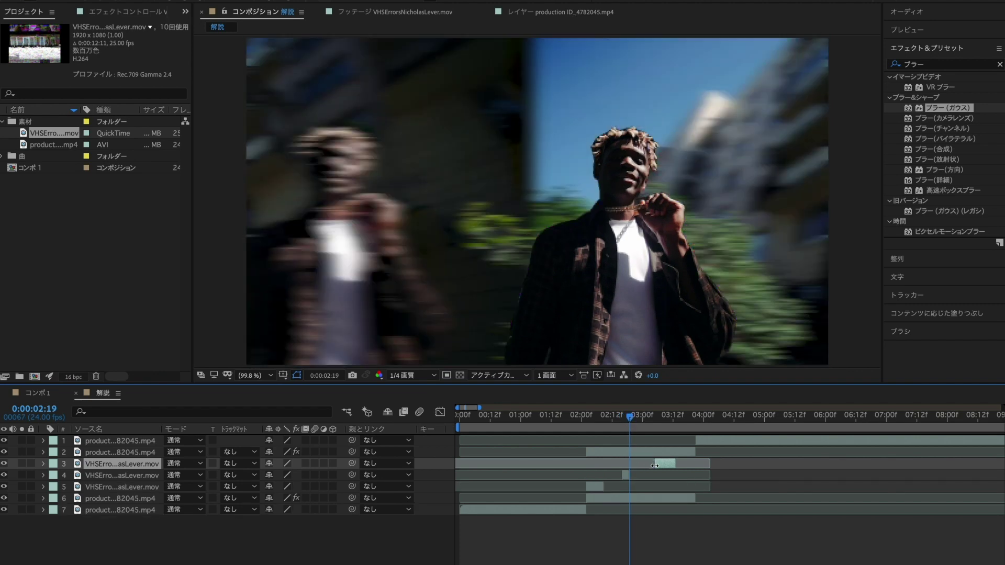
drag(619, 415, 578, 416)
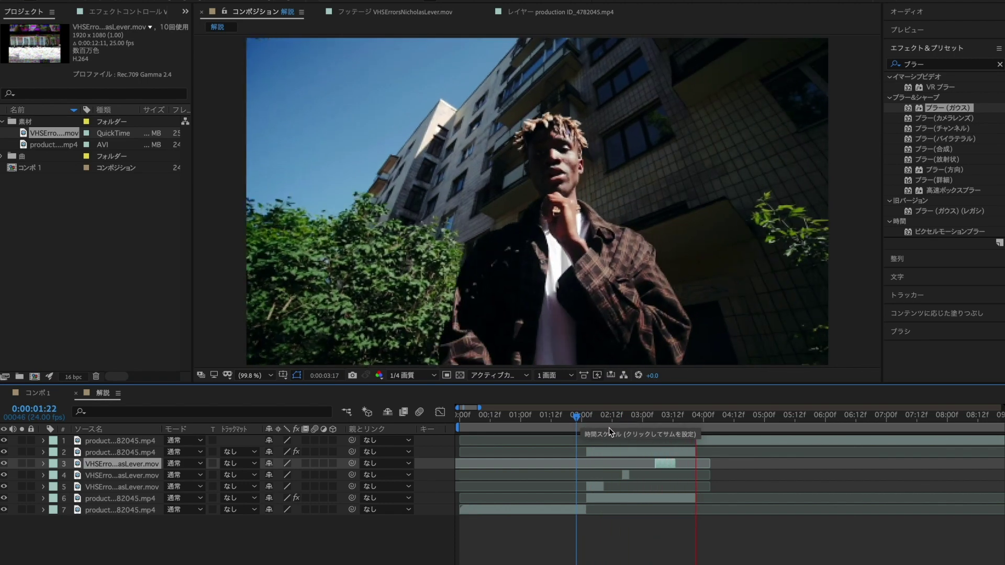
click(598, 416)
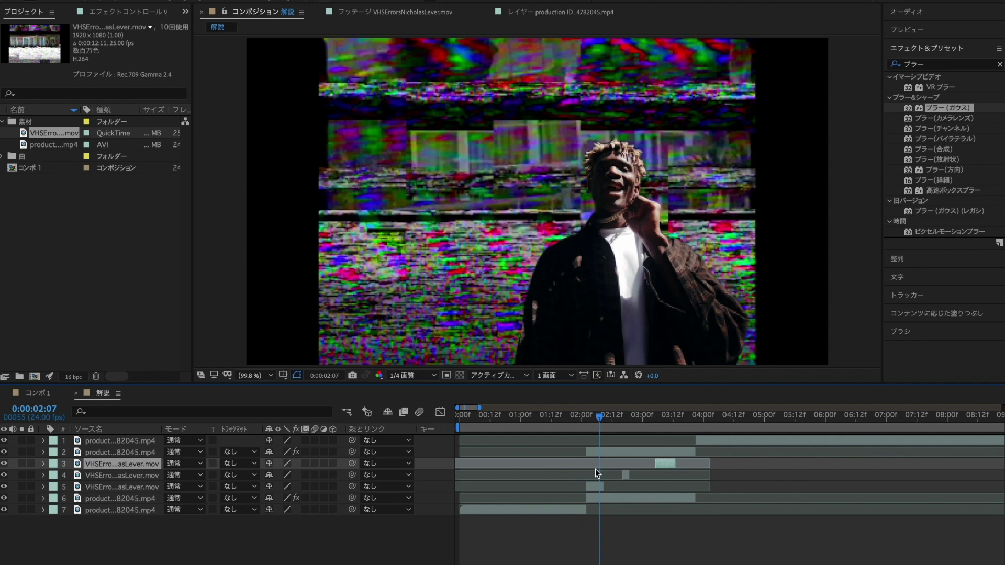
Zoom to single frames and cut the VHS pieces around 2:07 into one-frame slices
key(=)
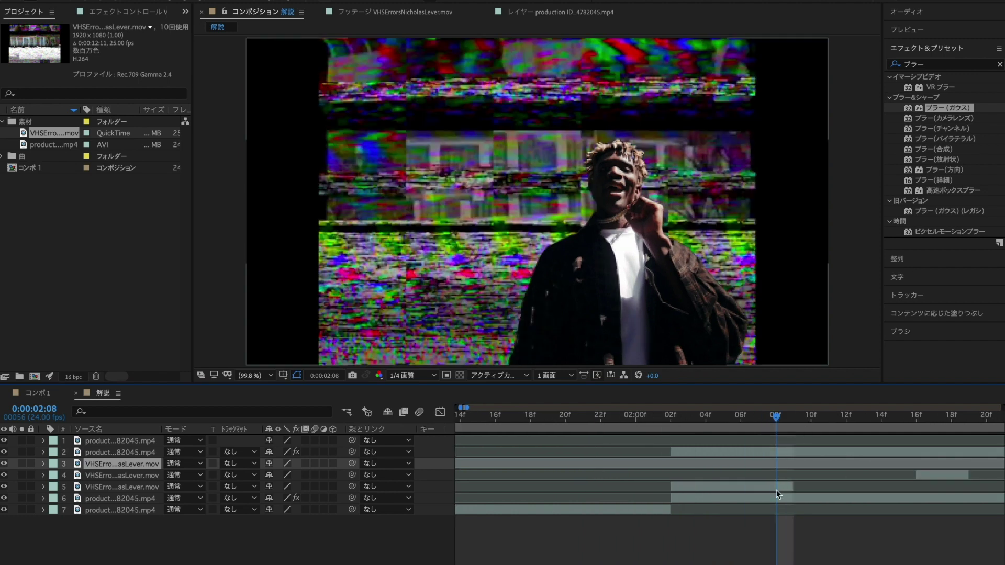
click(777, 487)
key(ctrl+shift+d)
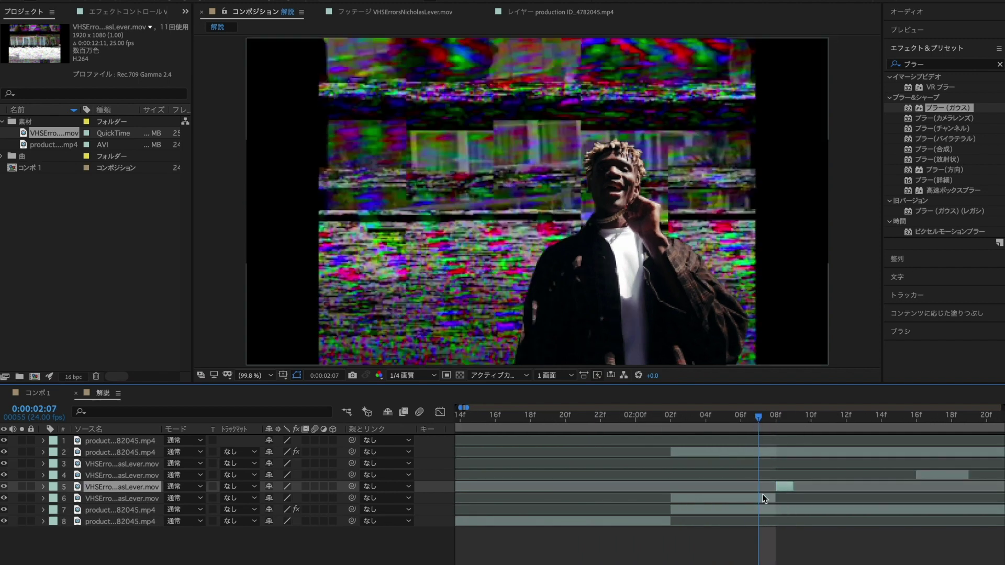
click(762, 498)
key(ctrl+shift+d)
key(Page_Up)
key(ctrl+shift+d)
key(Page_Up)
key(ctrl+shift+d)
click(680, 532)
key(ctrl+shift+d)
key(Page_Up)
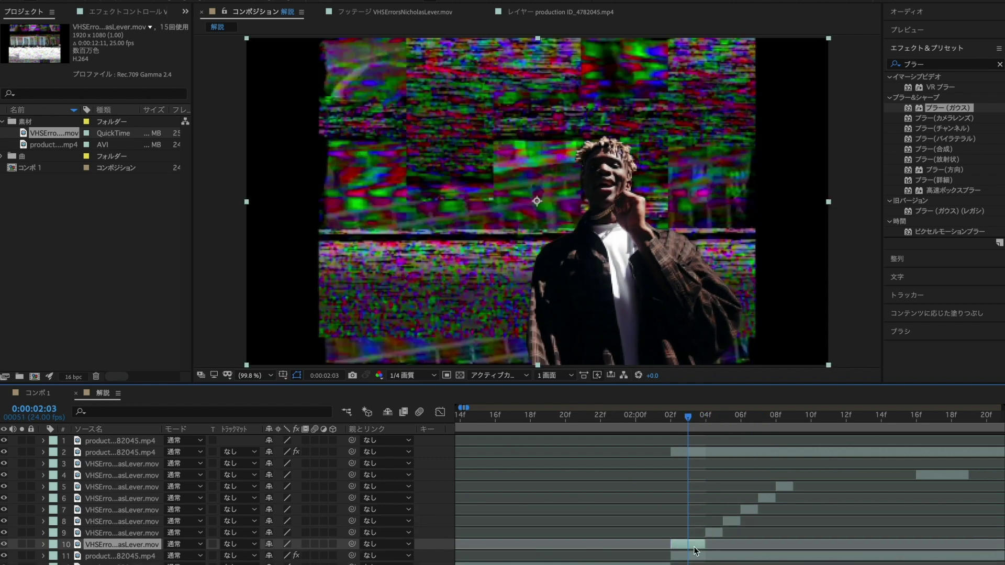
click(680, 544)
key(ctrl+shift+d)
Delete three unwanted one-frame VHS pieces and zoom the timeline out to the whole comp
click(683, 557)
key(Delete)
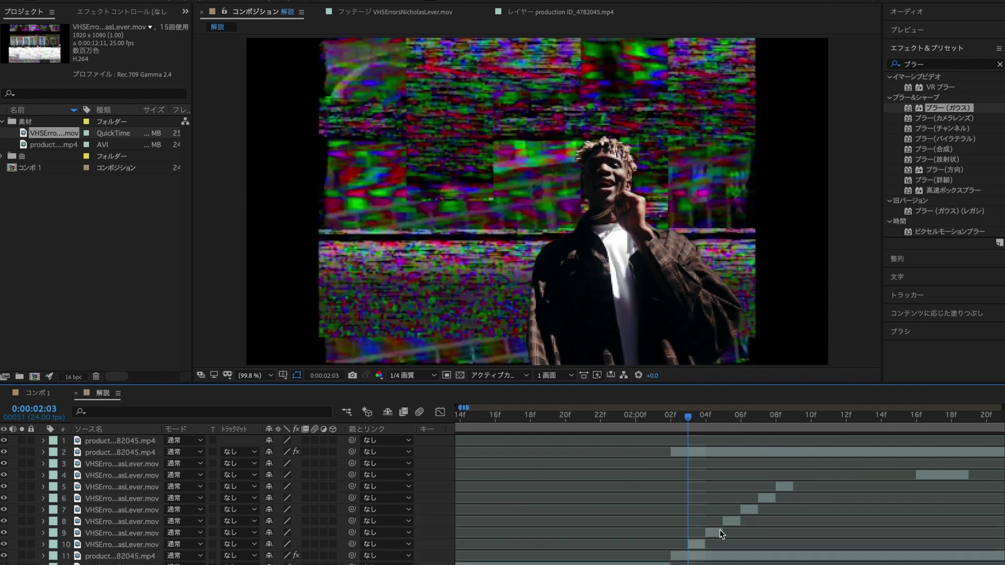
click(729, 522)
key(Delete)
click(765, 498)
key(Delete)
key(semicolon)
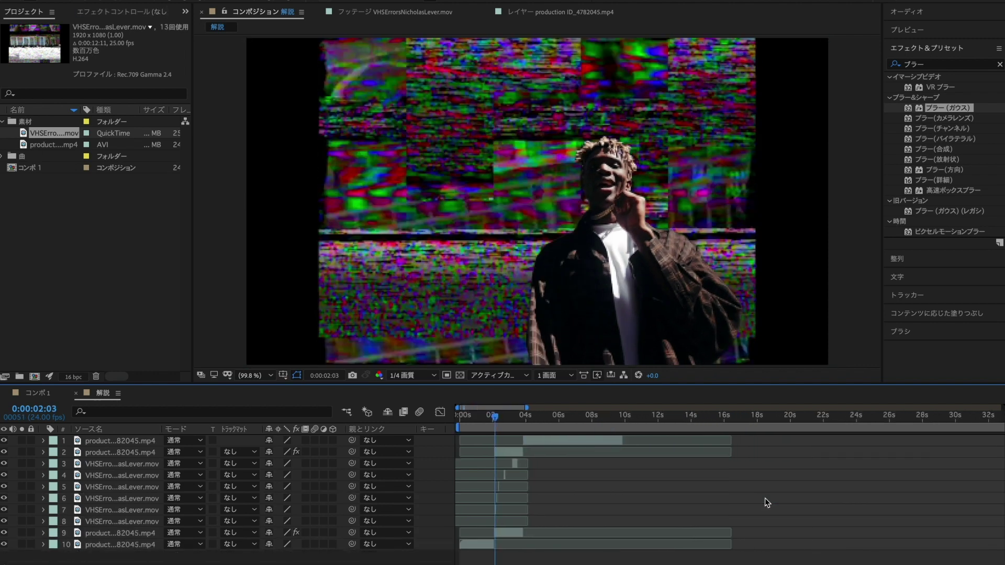
click(491, 425)
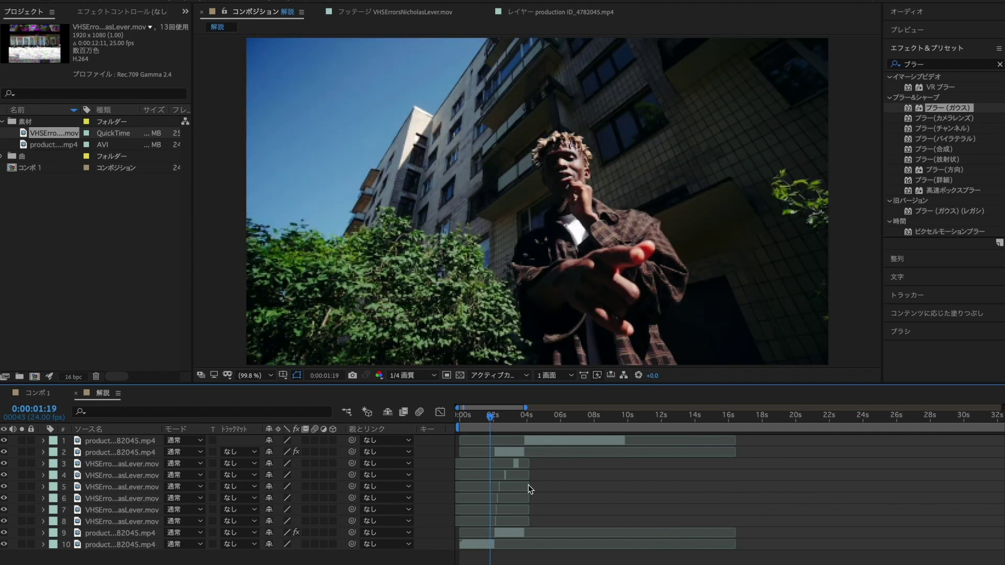
Preview the finished glitch transition, stopping around 2:03
key(space)
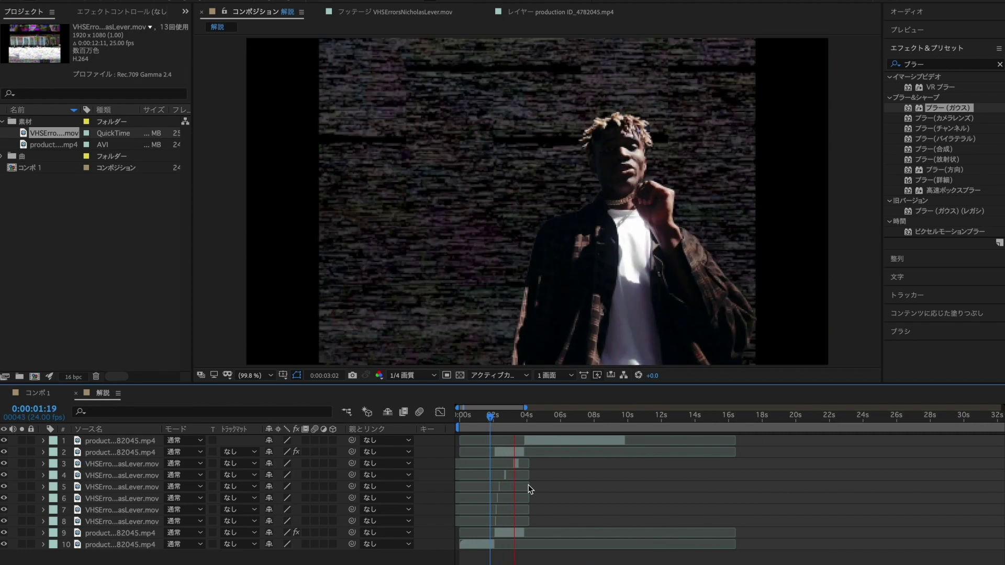
click(496, 427)
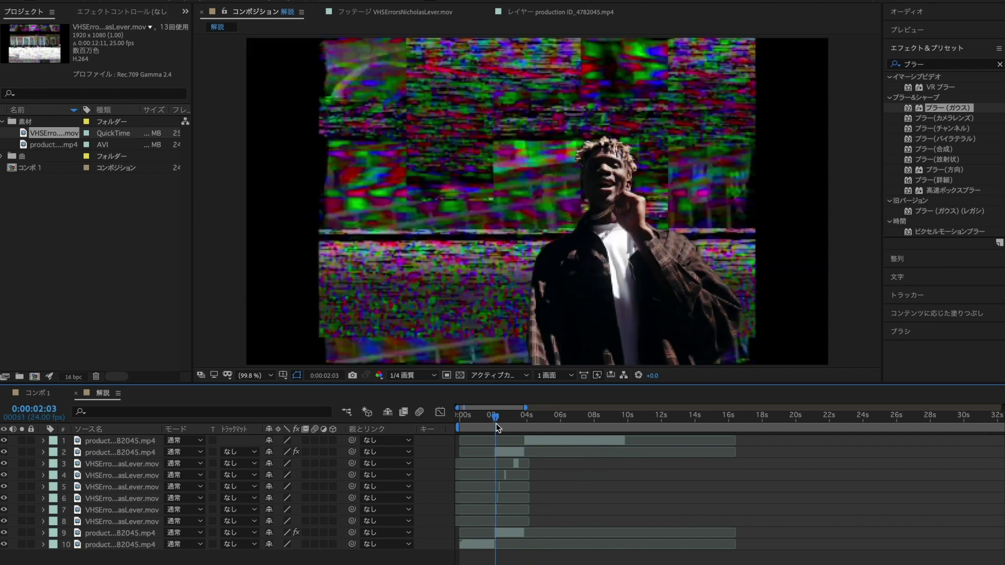
drag(496, 427, 524, 426)
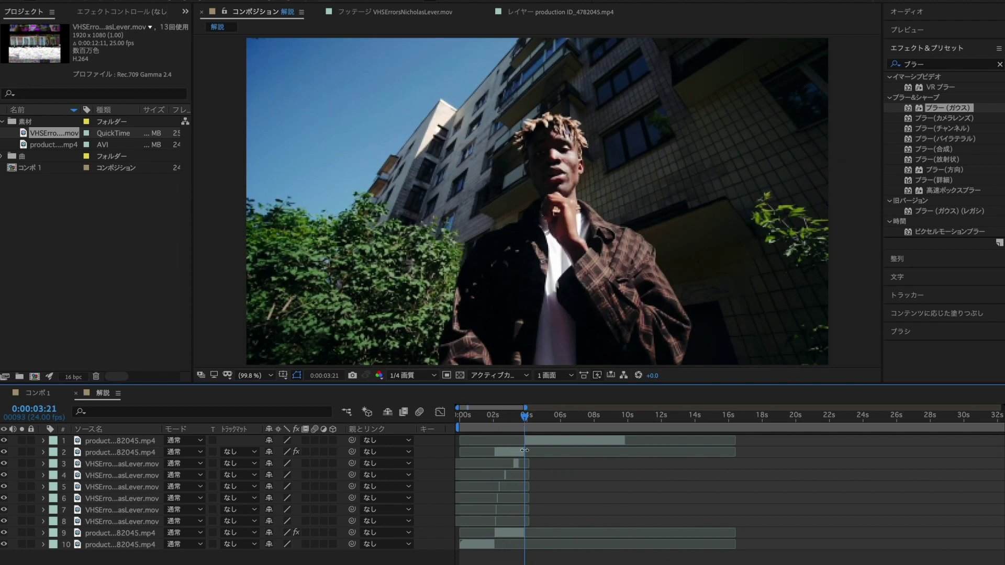
Hide VHS noise layers 3–8 and play the clip from the start without them
scroll(511, 499, up, 2)
drag(441, 467, 456, 522)
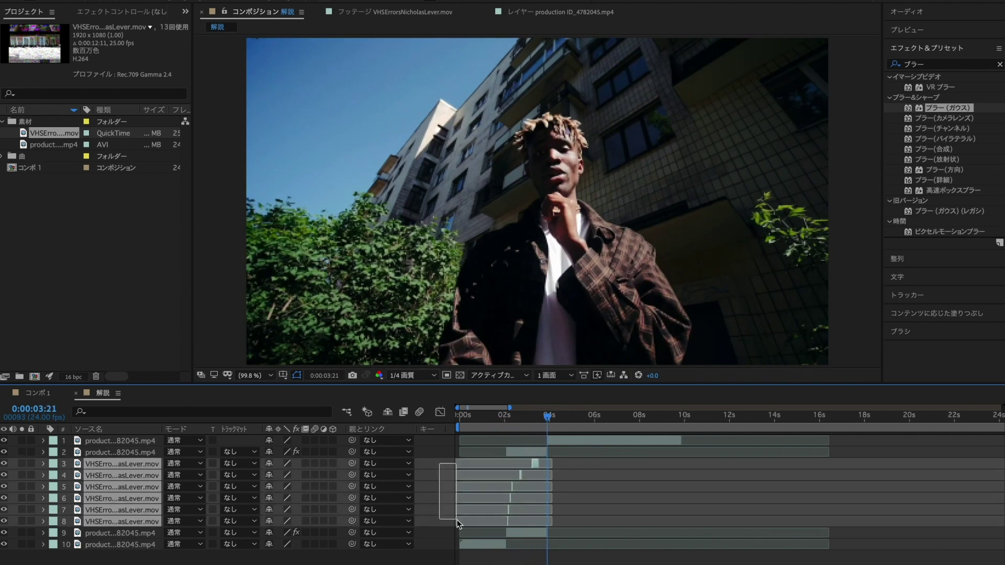
click(4, 463)
drag(505, 426, 426, 427)
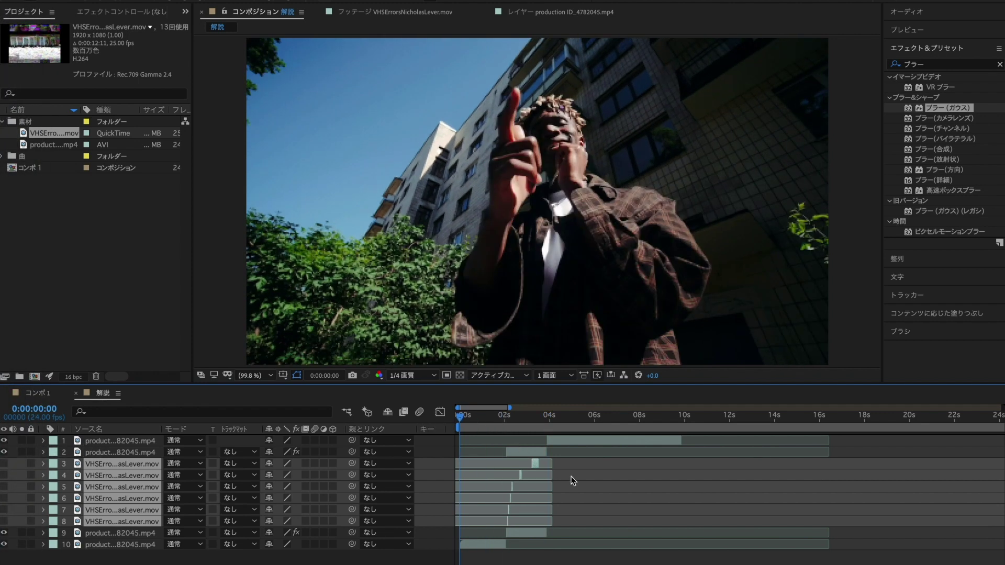
key(space)
key(equal)
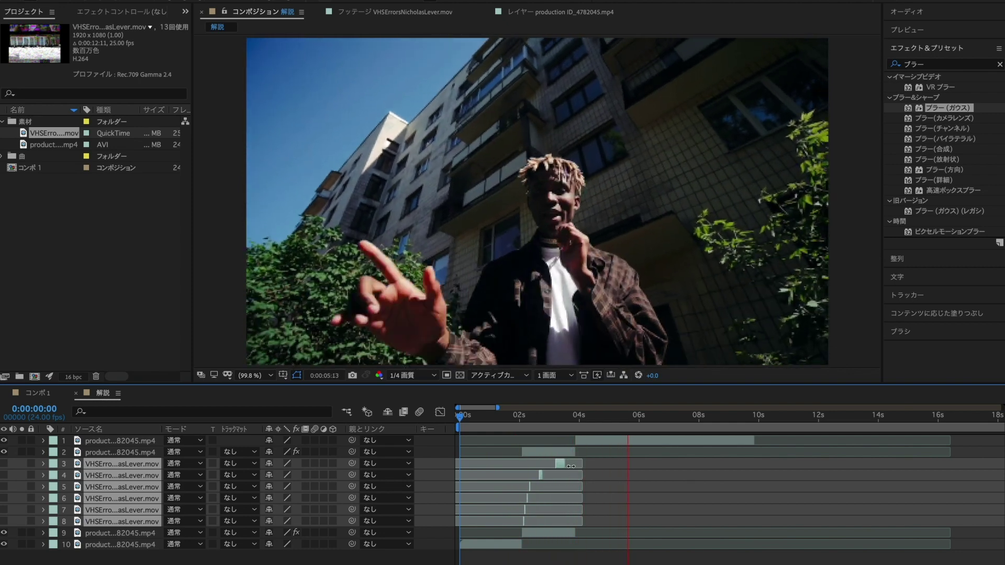
click(546, 419)
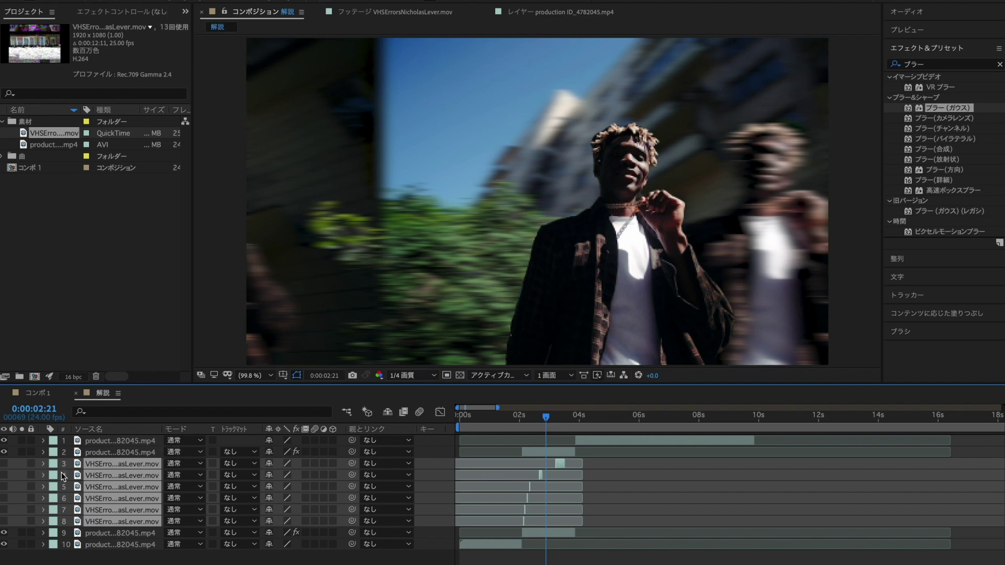